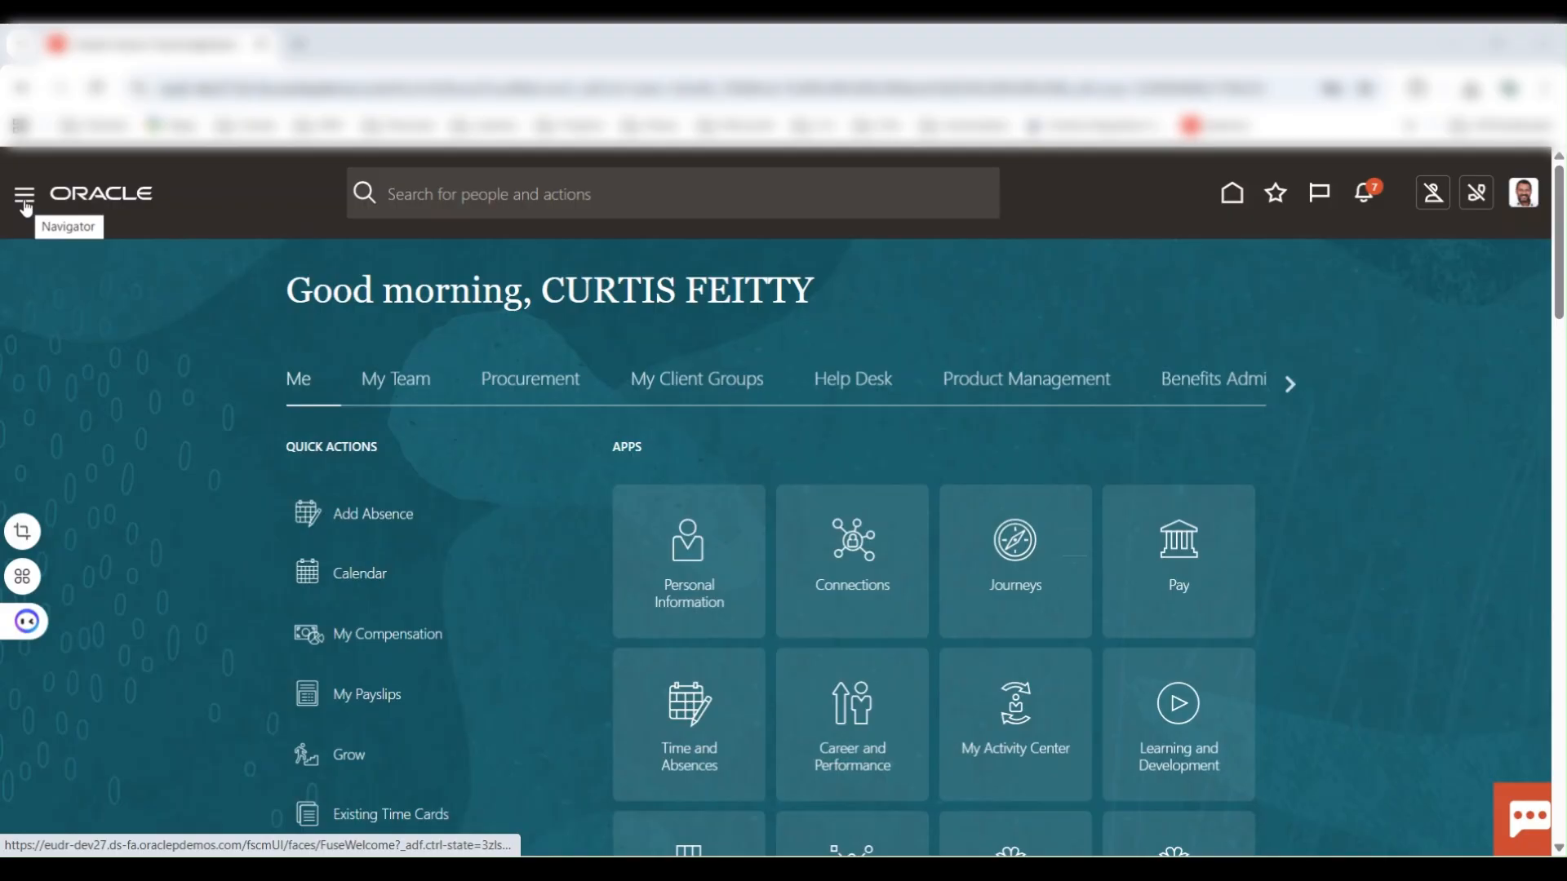
Open the File Import and Export page from the Tools group of the Navigator.
click(25, 208)
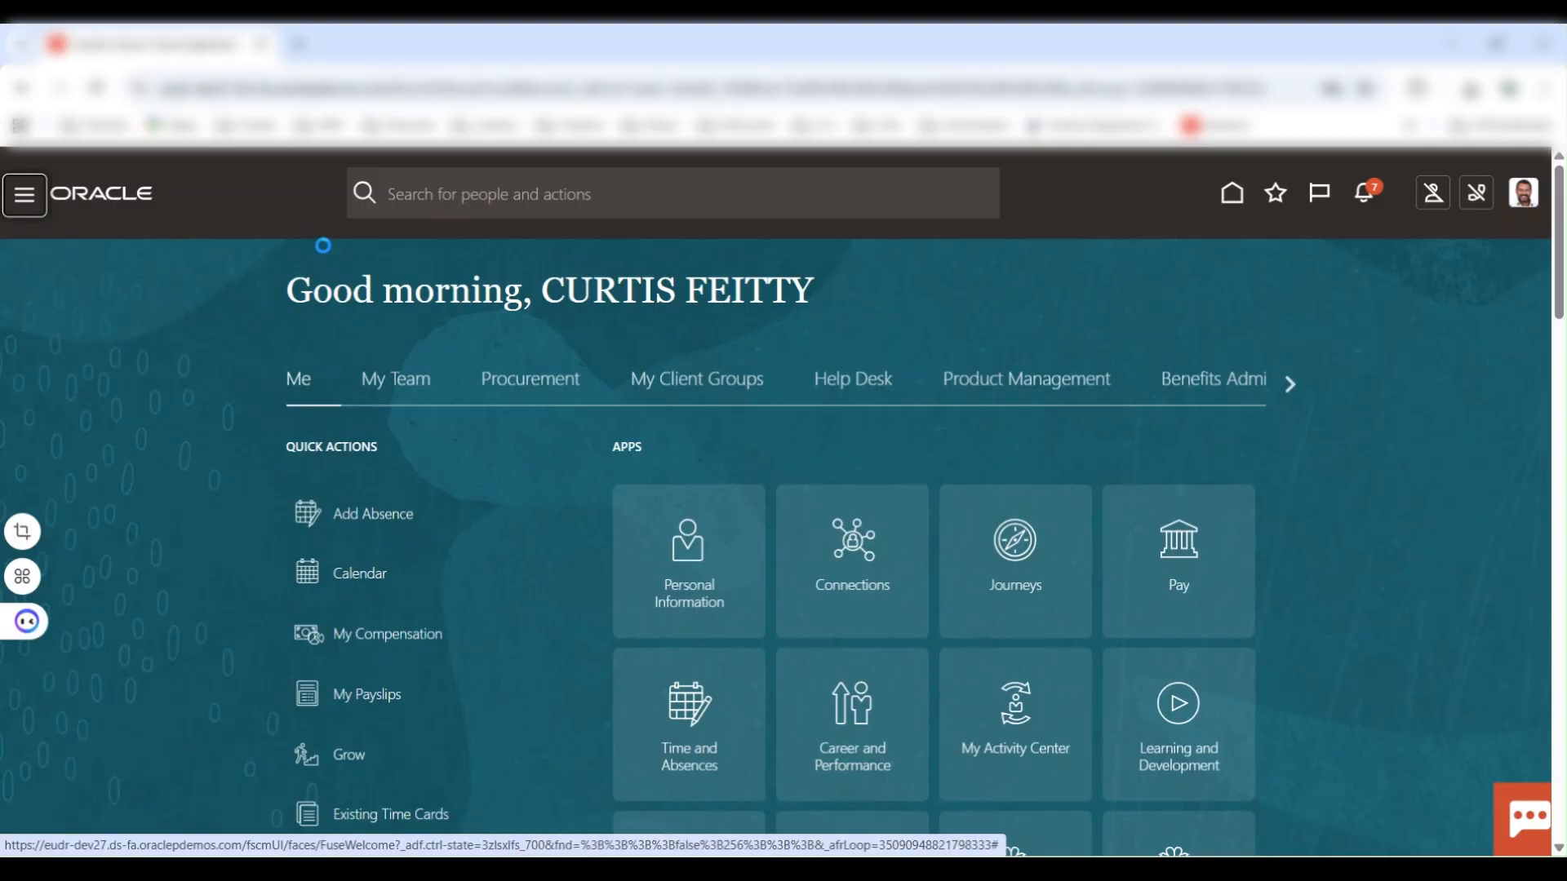
scroll(432, 494, down, 10)
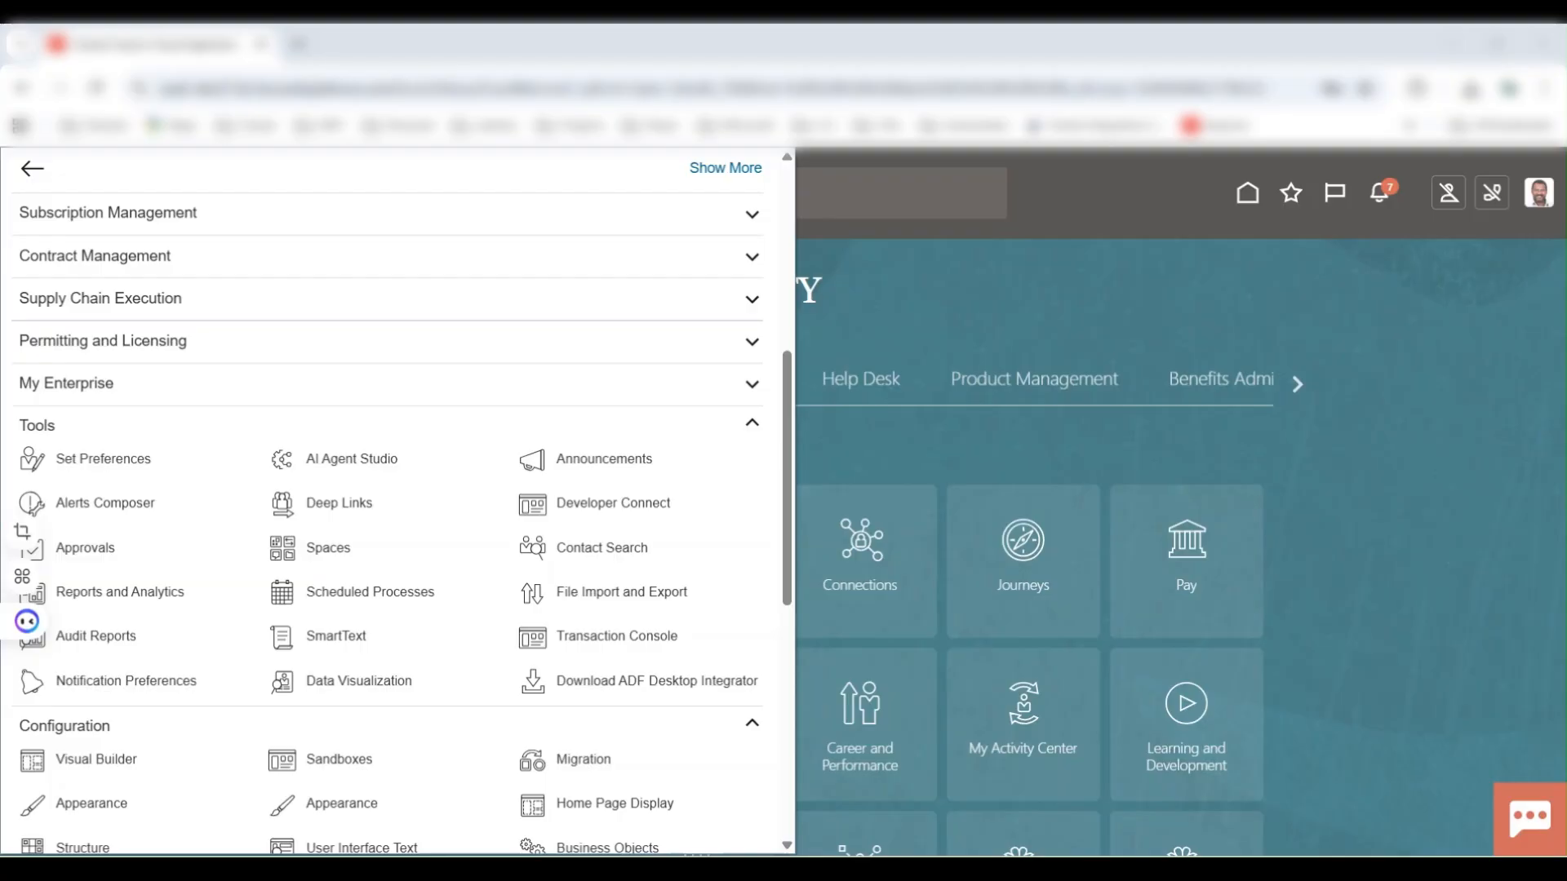
click(654, 599)
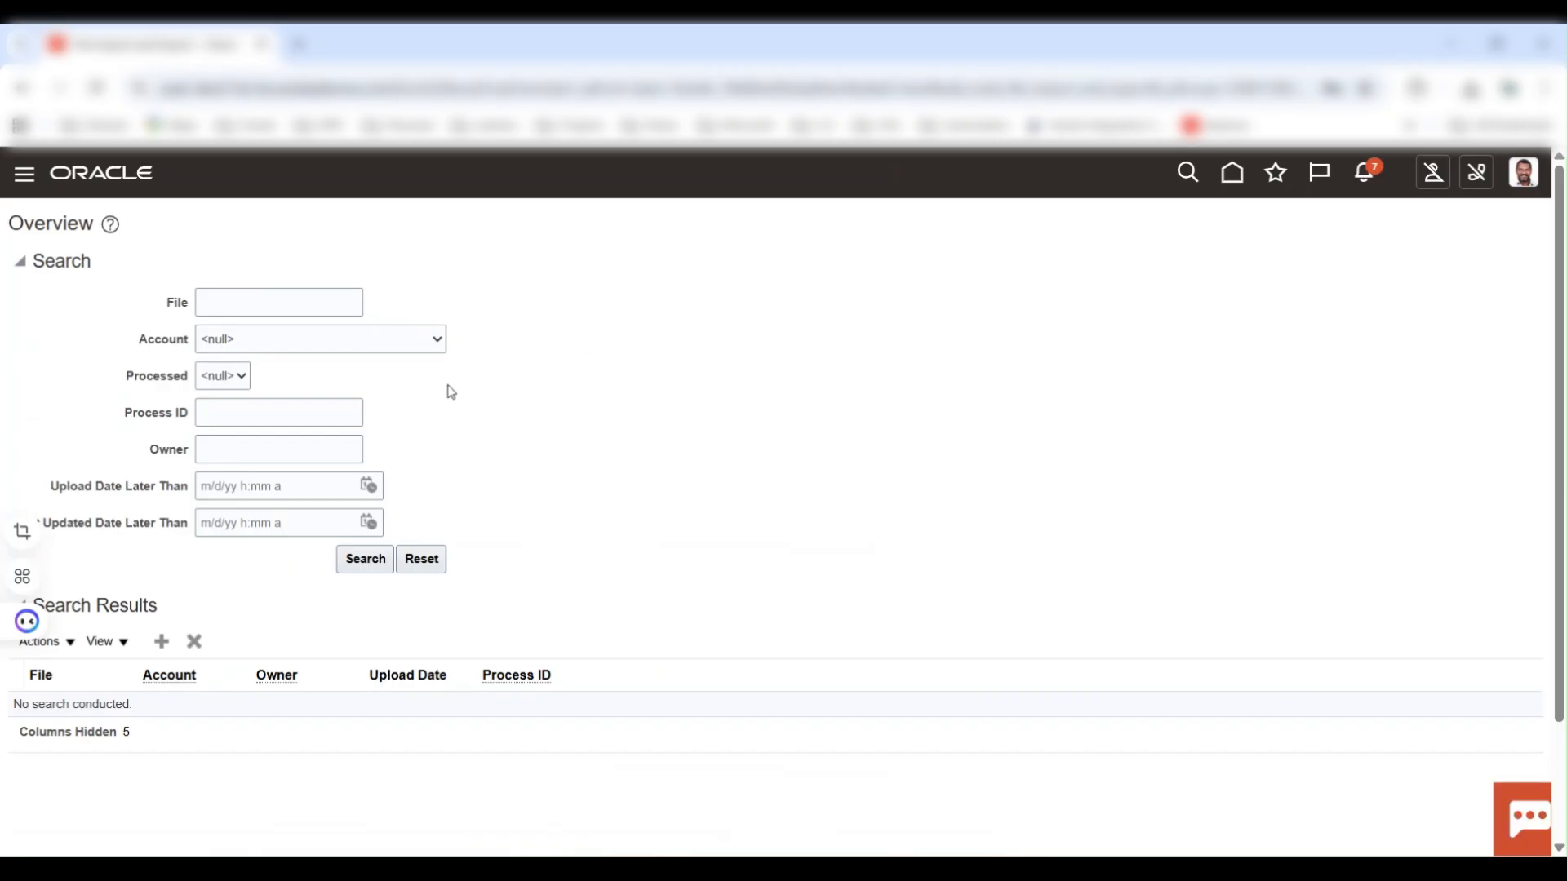
Upload the file UAE Leave Policy 1.pdf to the hcm/common/content account and save it.
click(163, 642)
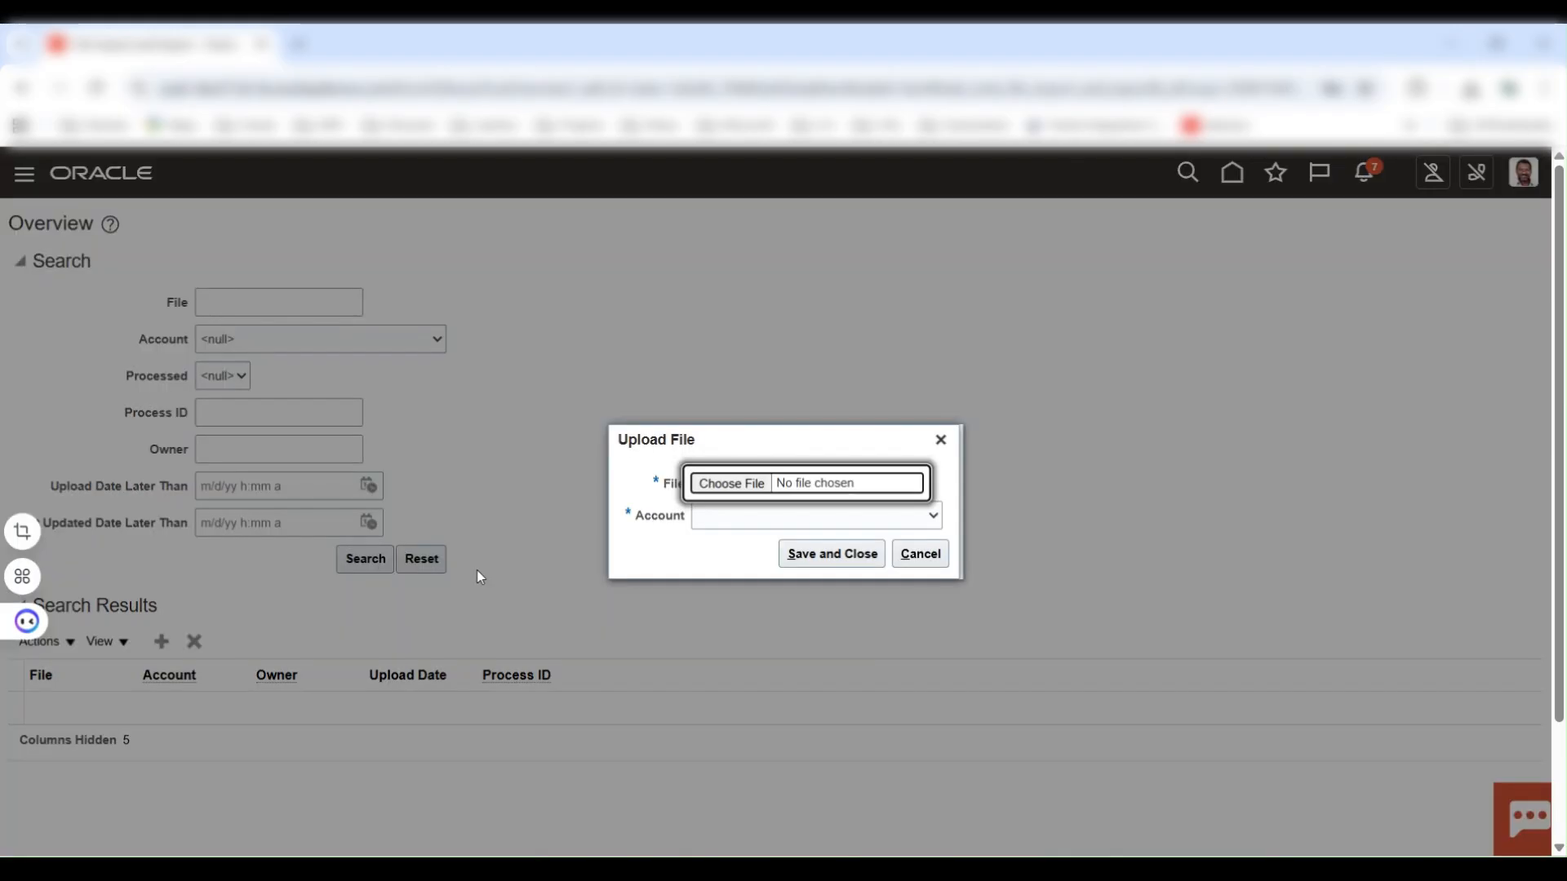
click(732, 488)
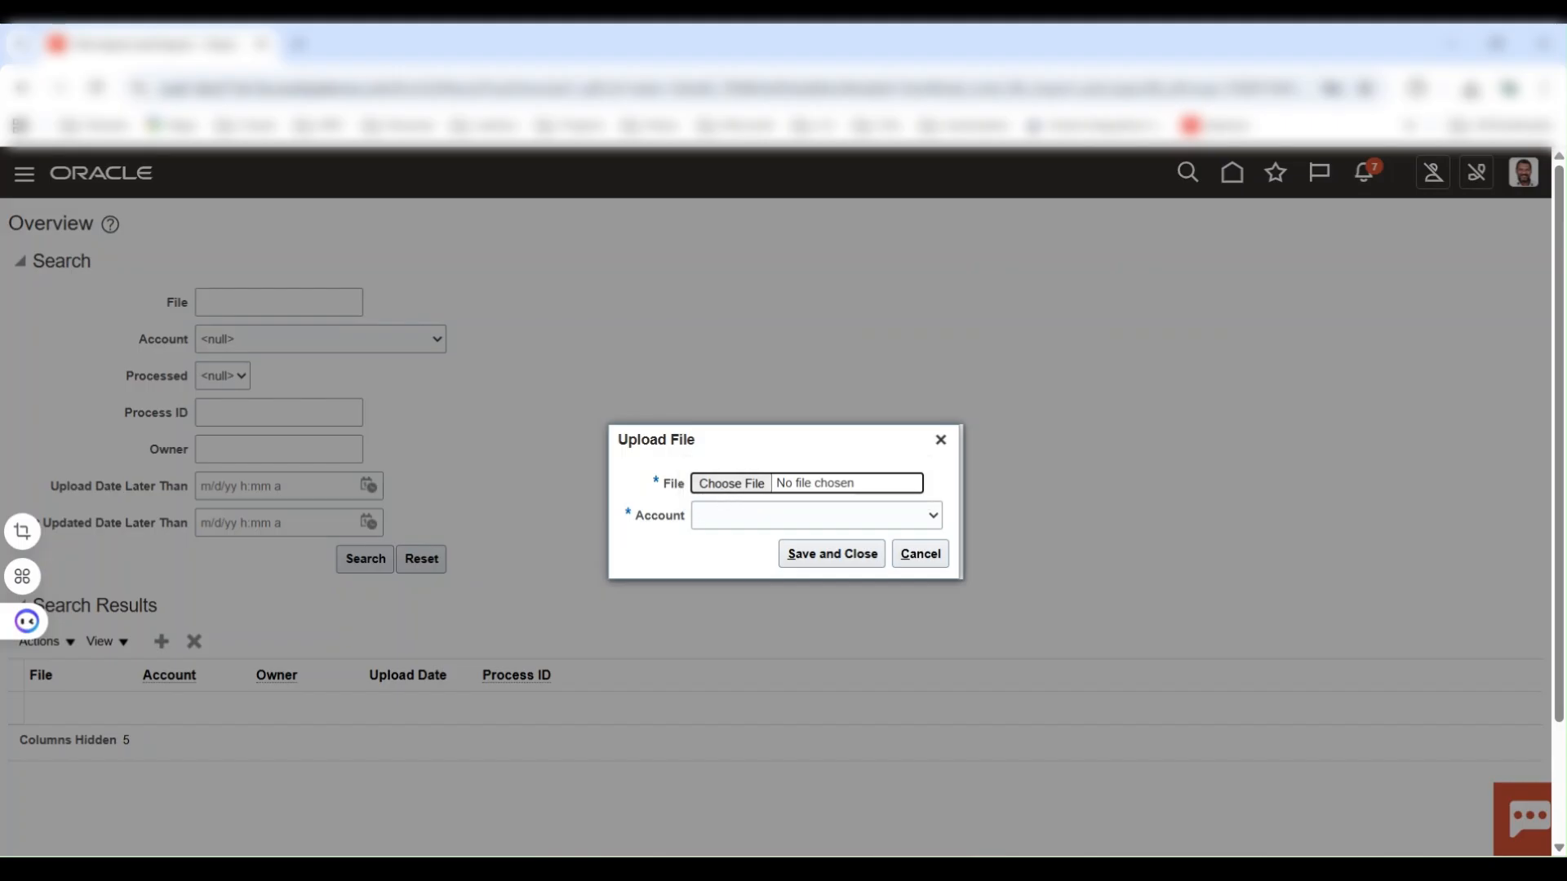
click(764, 516)
scroll(812, 285, up, 1)
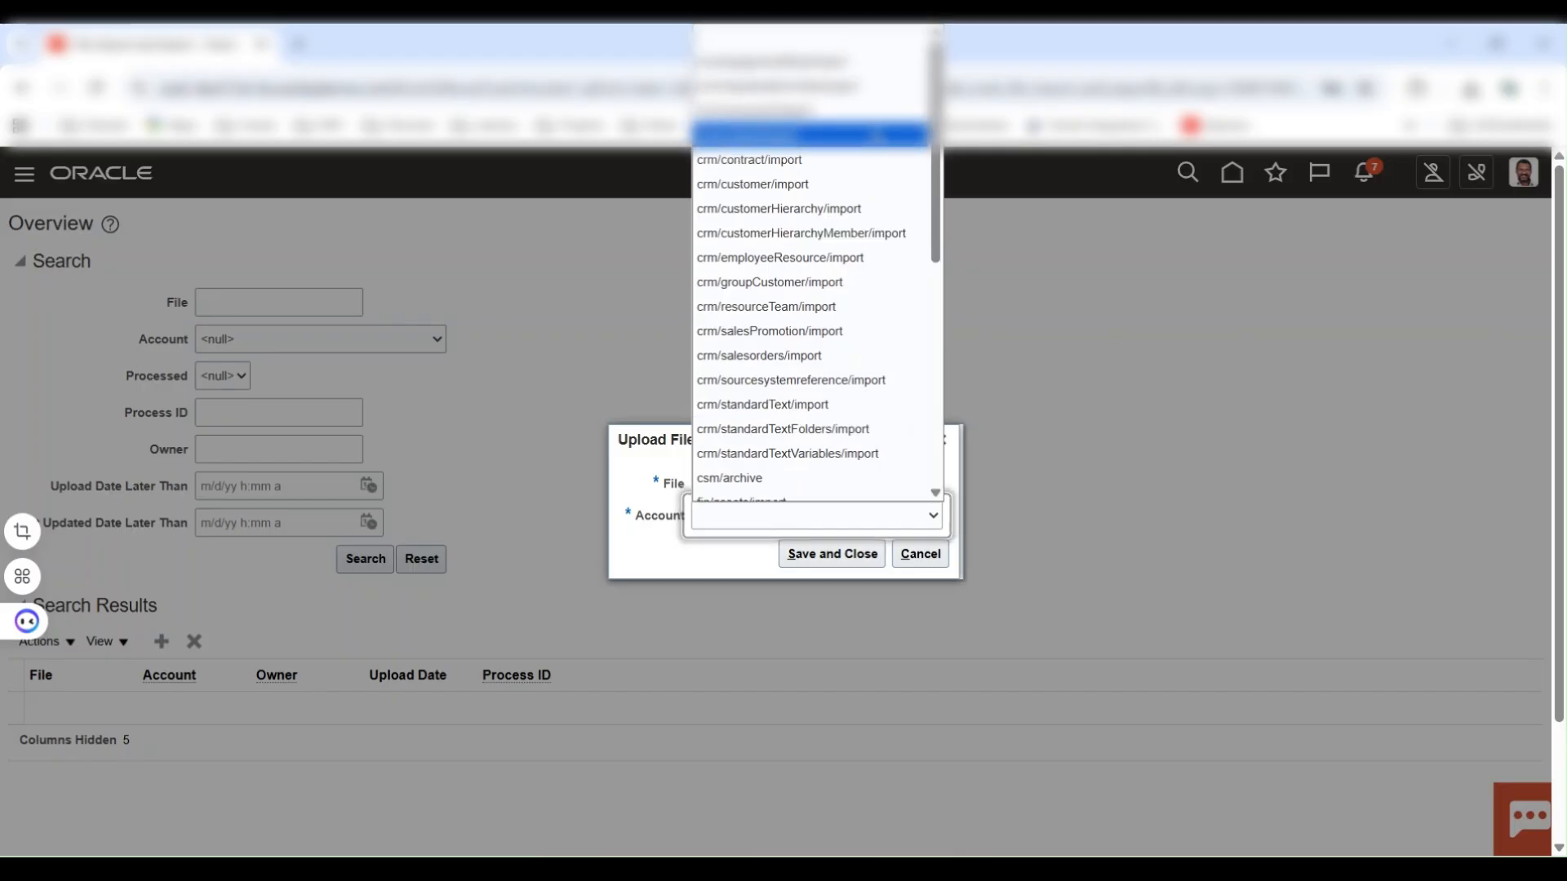
click(1022, 354)
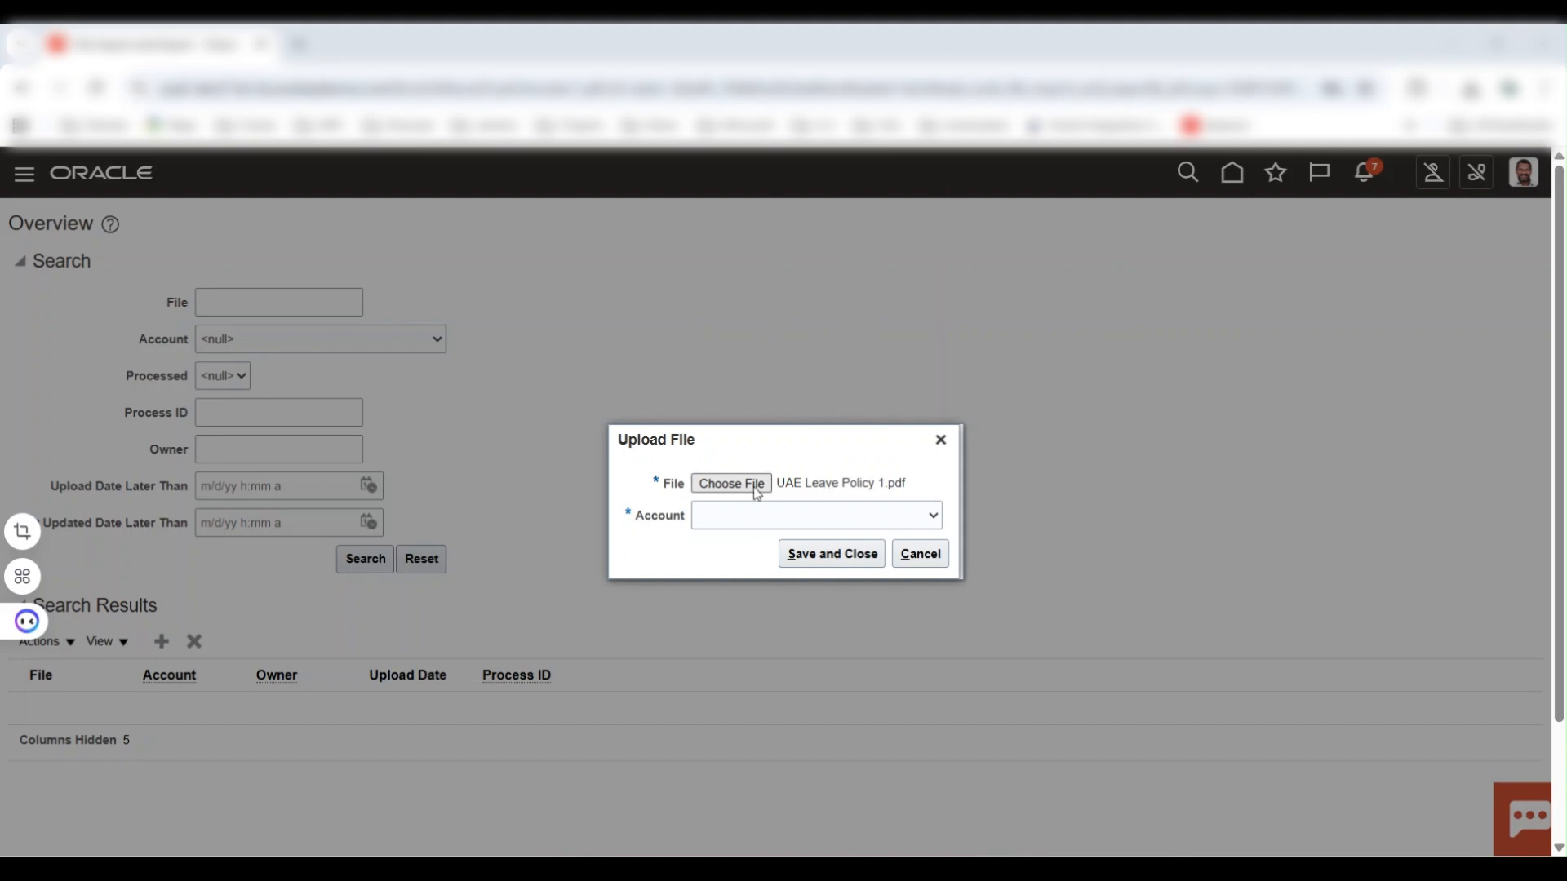
click(745, 523)
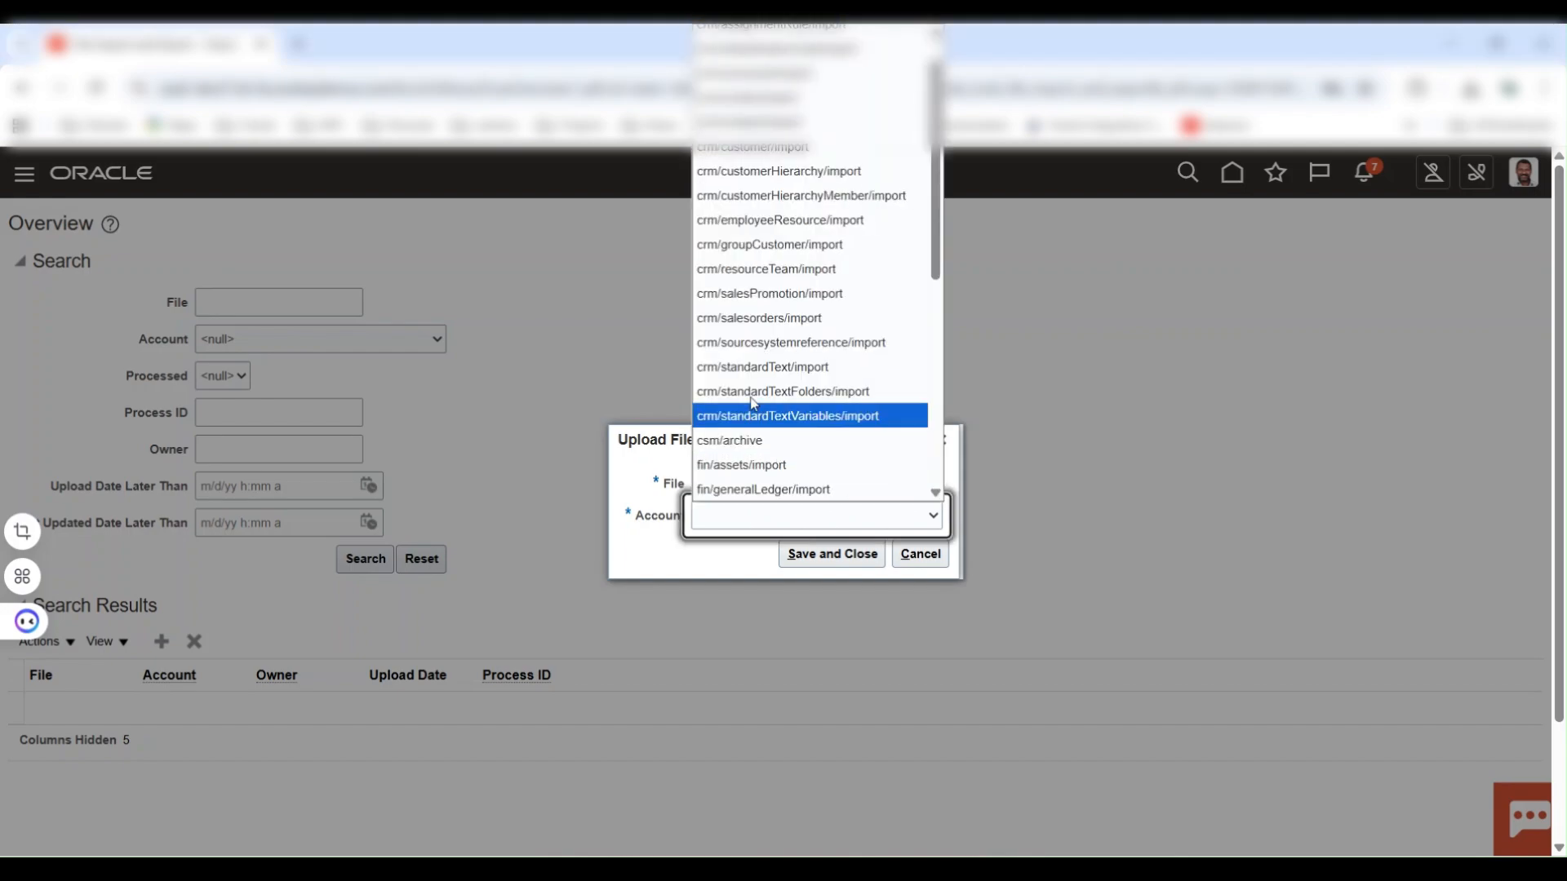
scroll(777, 305, down, 3)
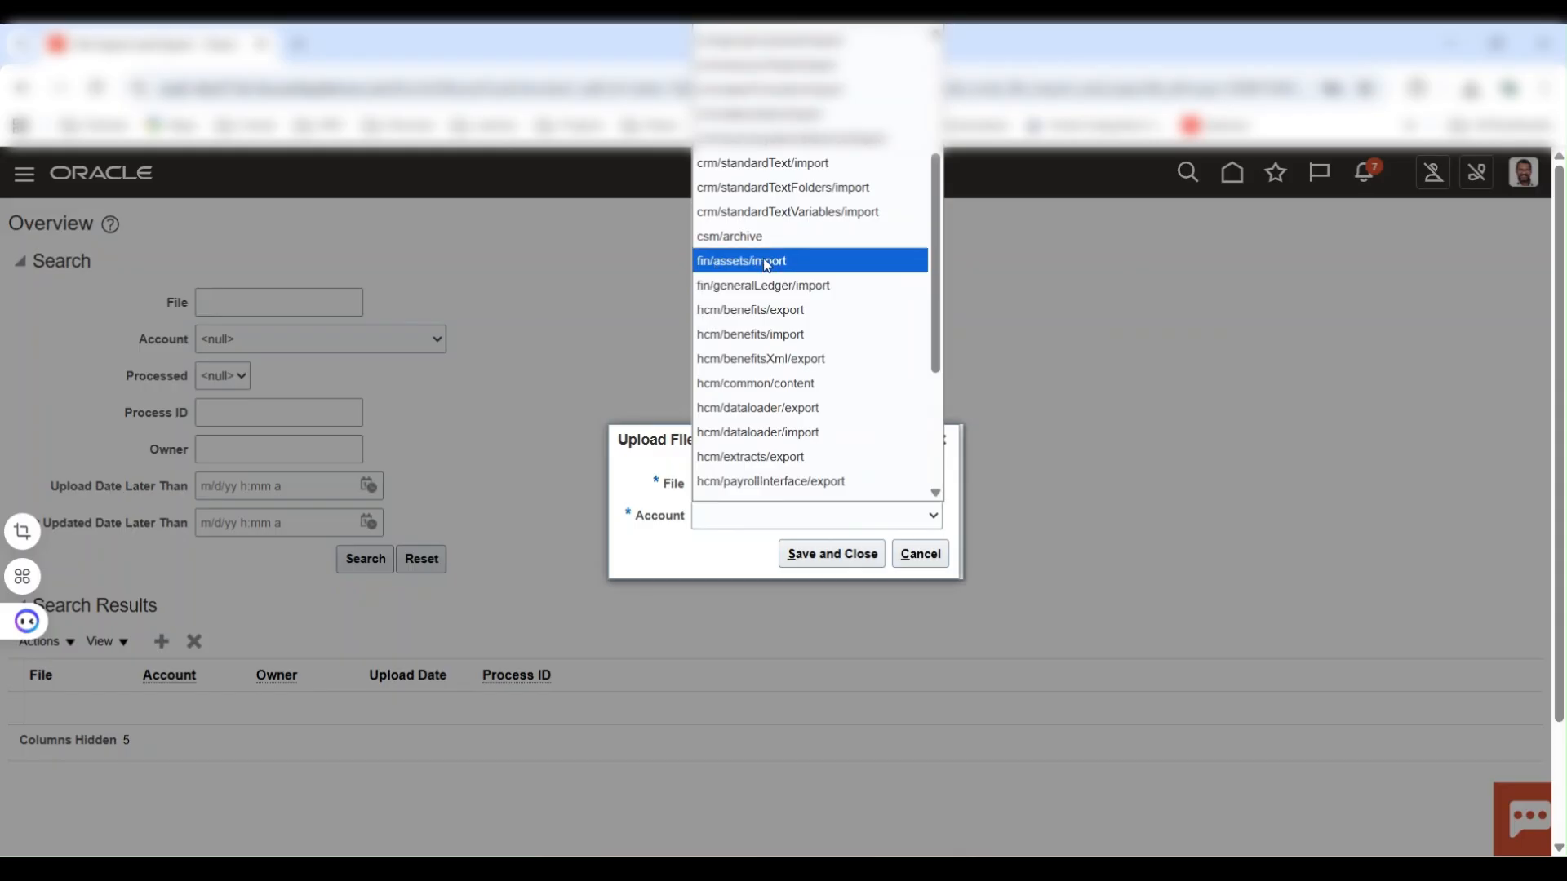
click(755, 387)
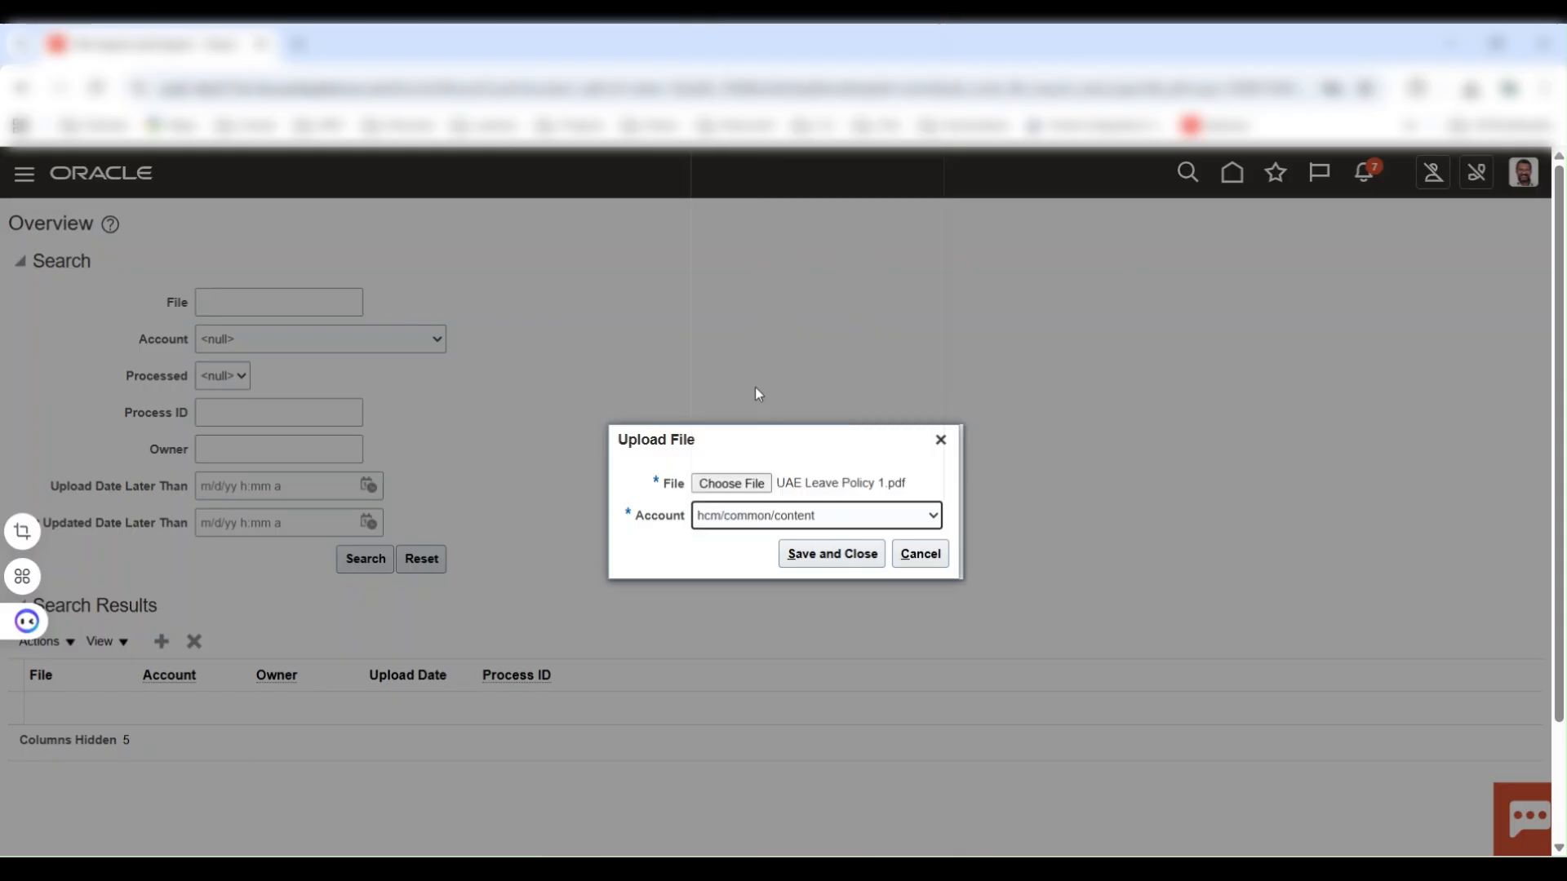
click(829, 563)
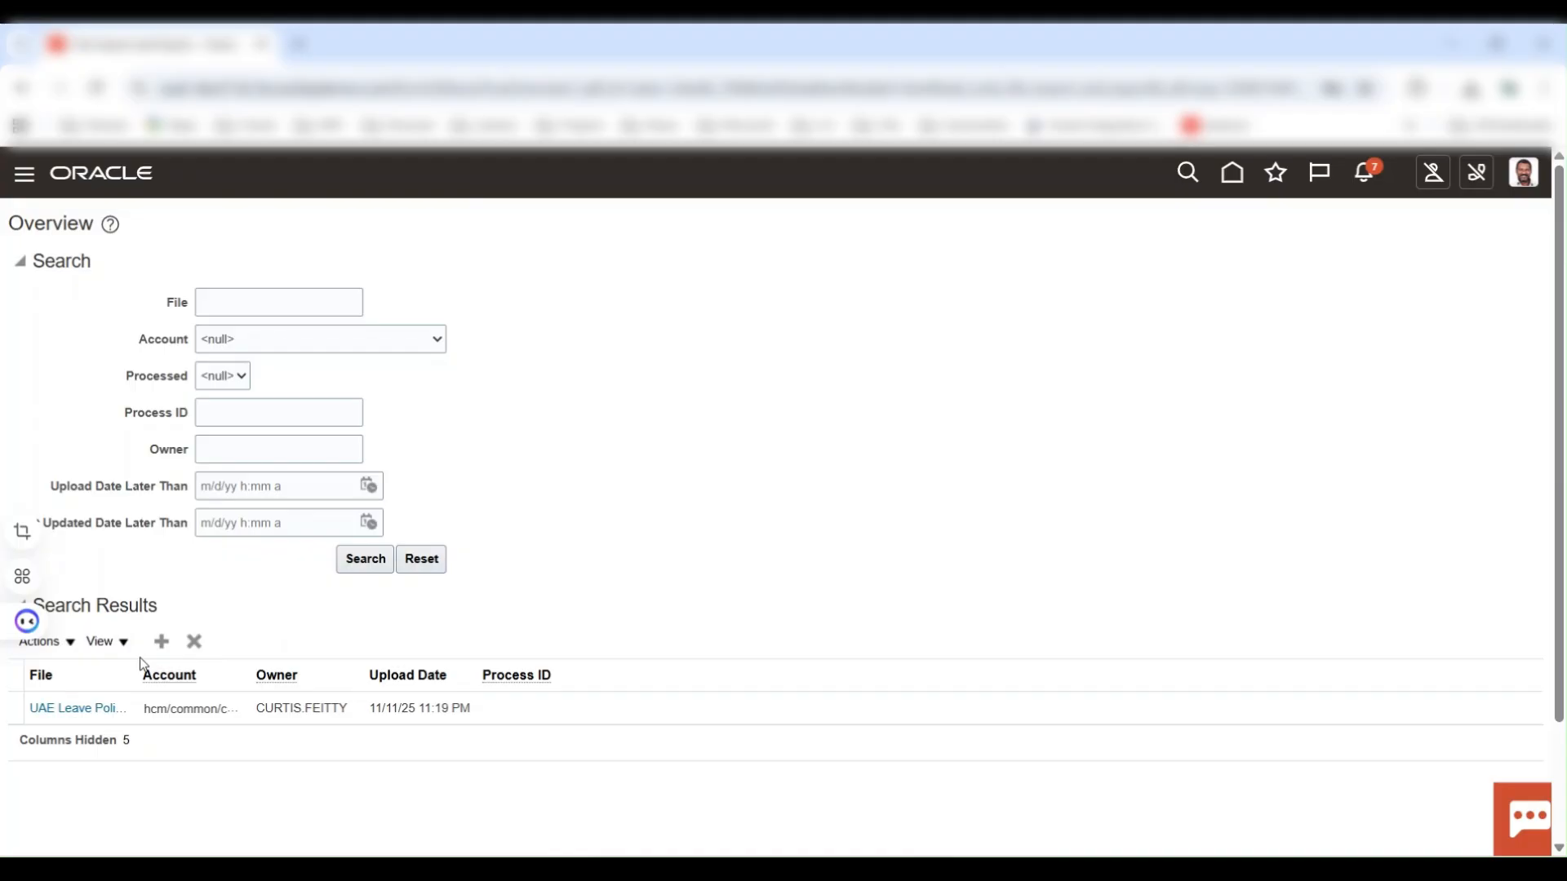
Widen the columns of the search results table so the file's full details are readable.
drag(136, 669, 476, 664)
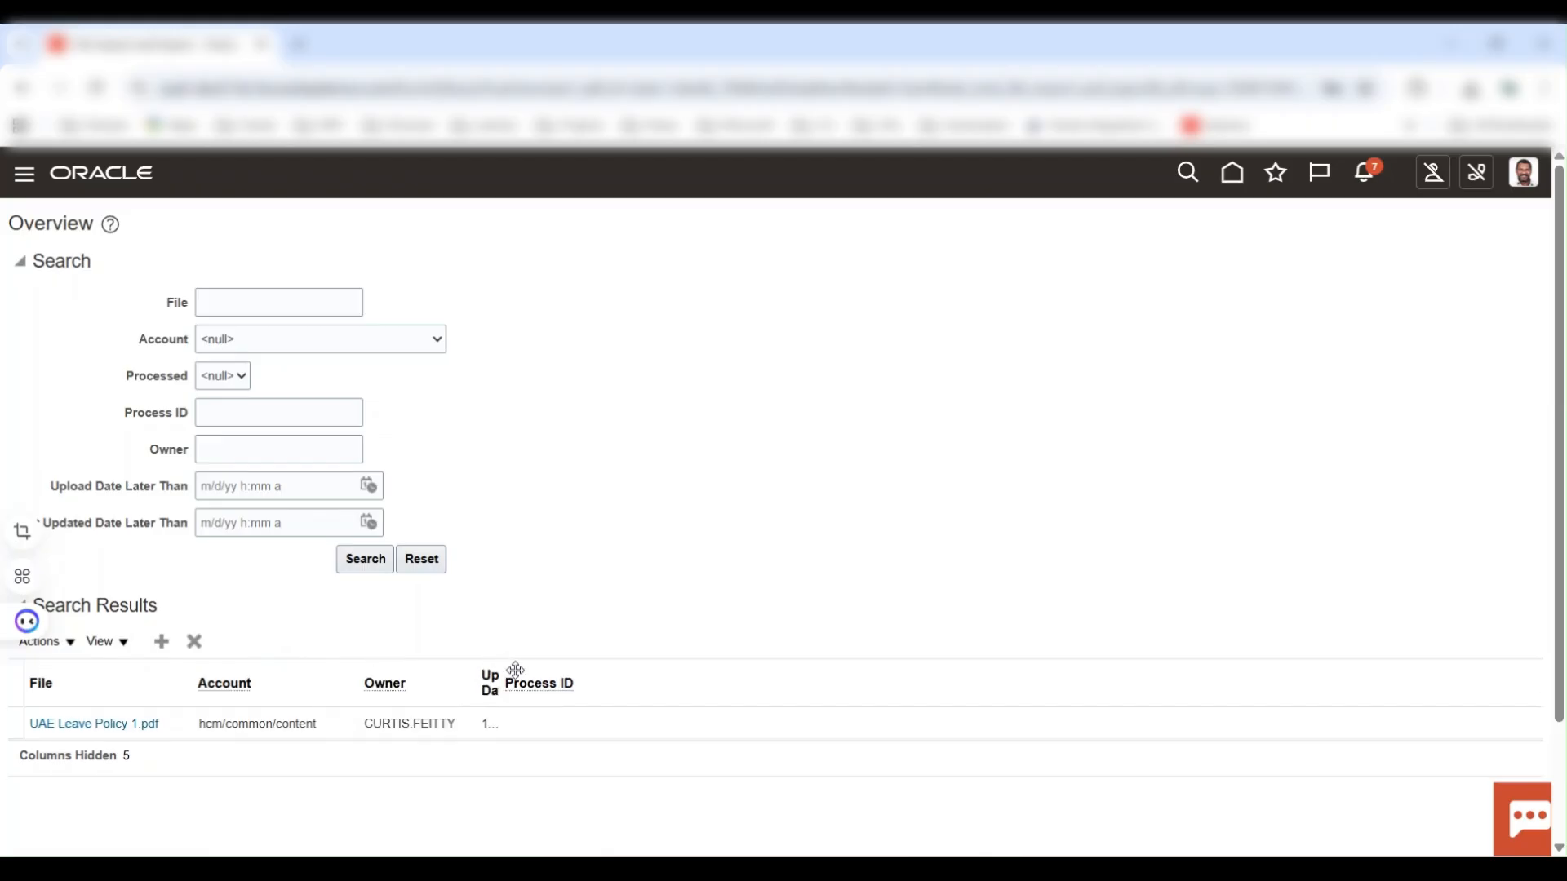
drag(500, 664, 667, 661)
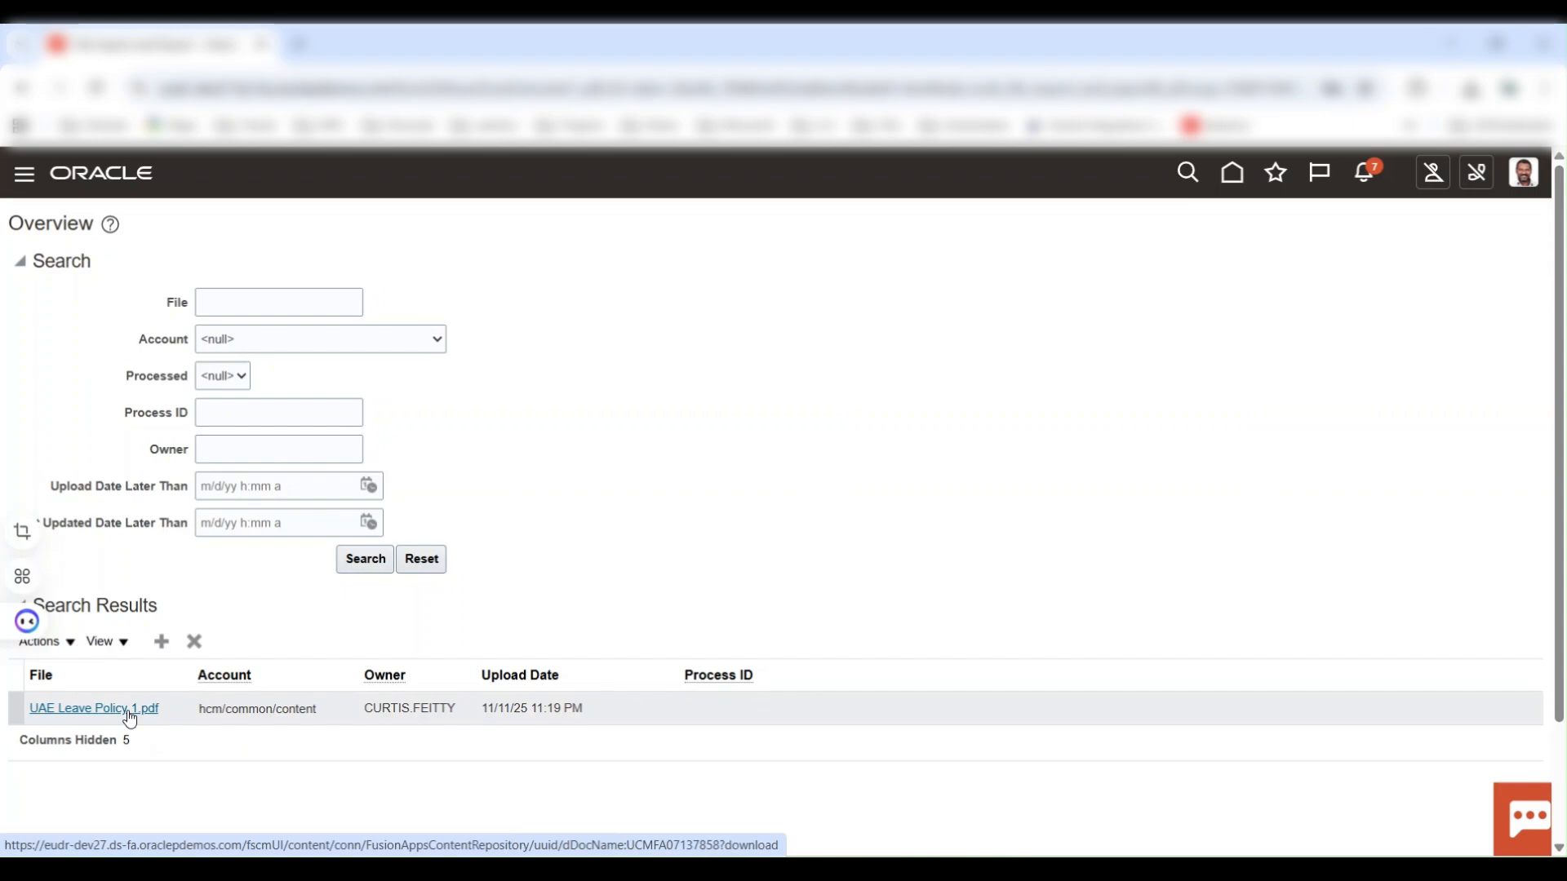
Inspect the page and select the UAE Leave Policy 1.pdf link element in the browser's developer tools.
right_click(806, 491)
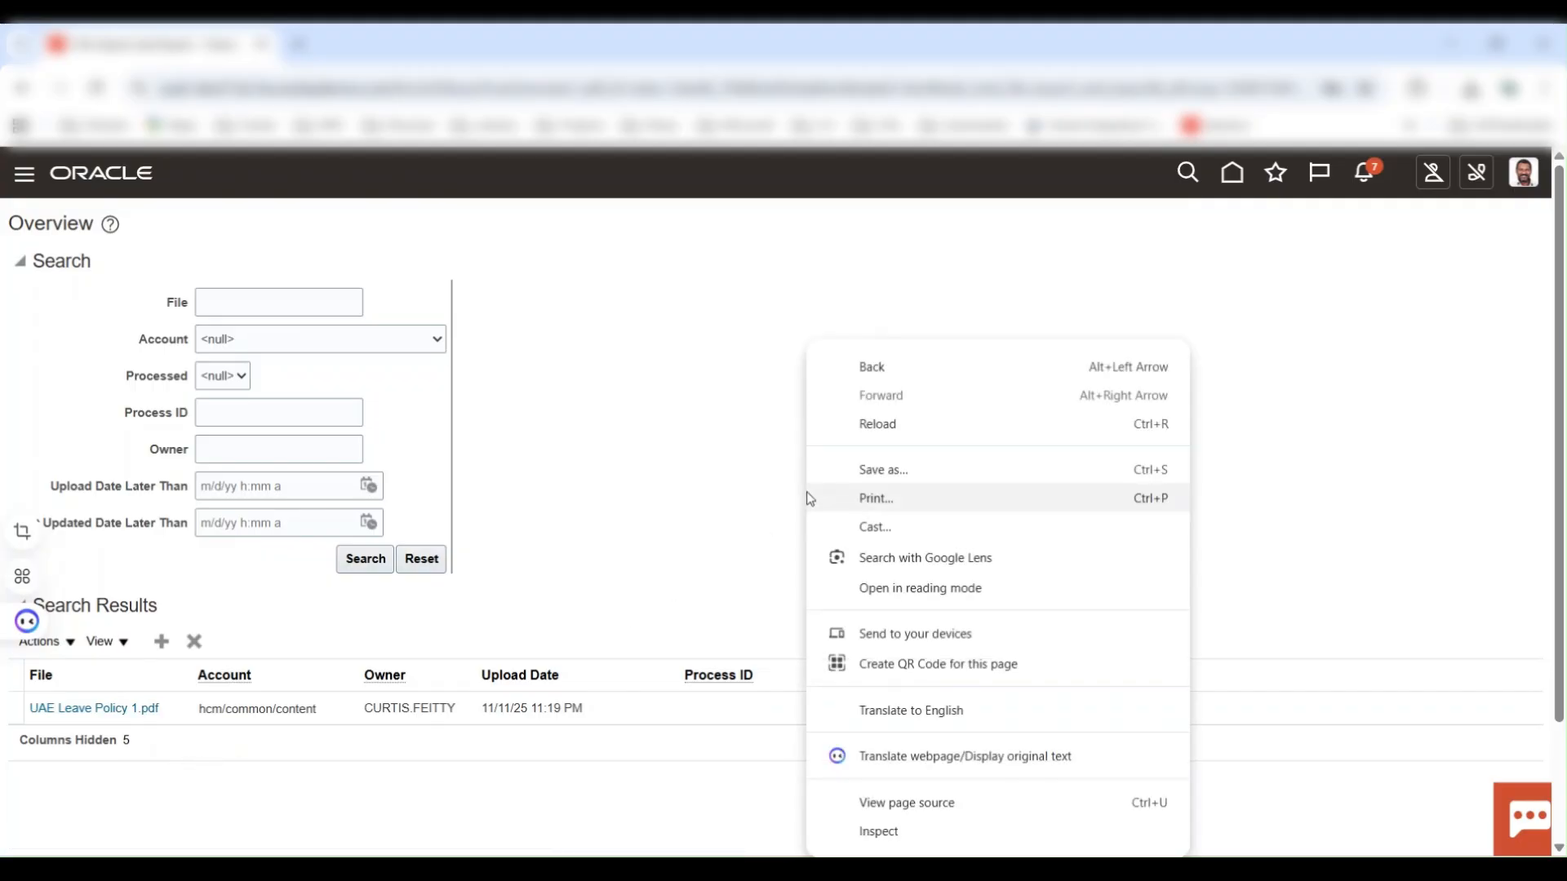
click(857, 841)
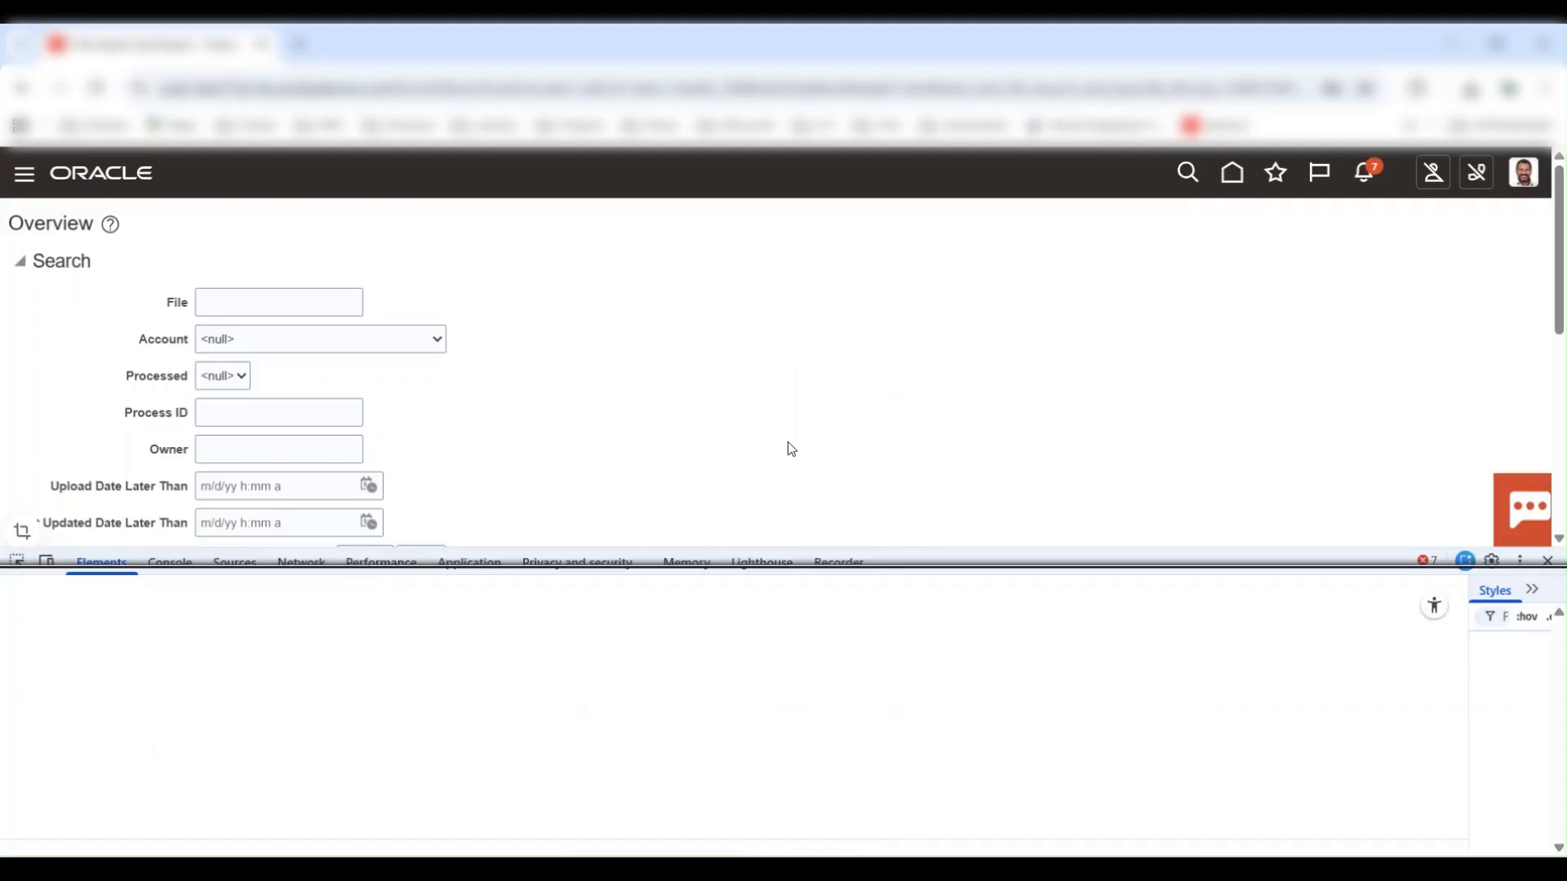
scroll(595, 418, down, 5)
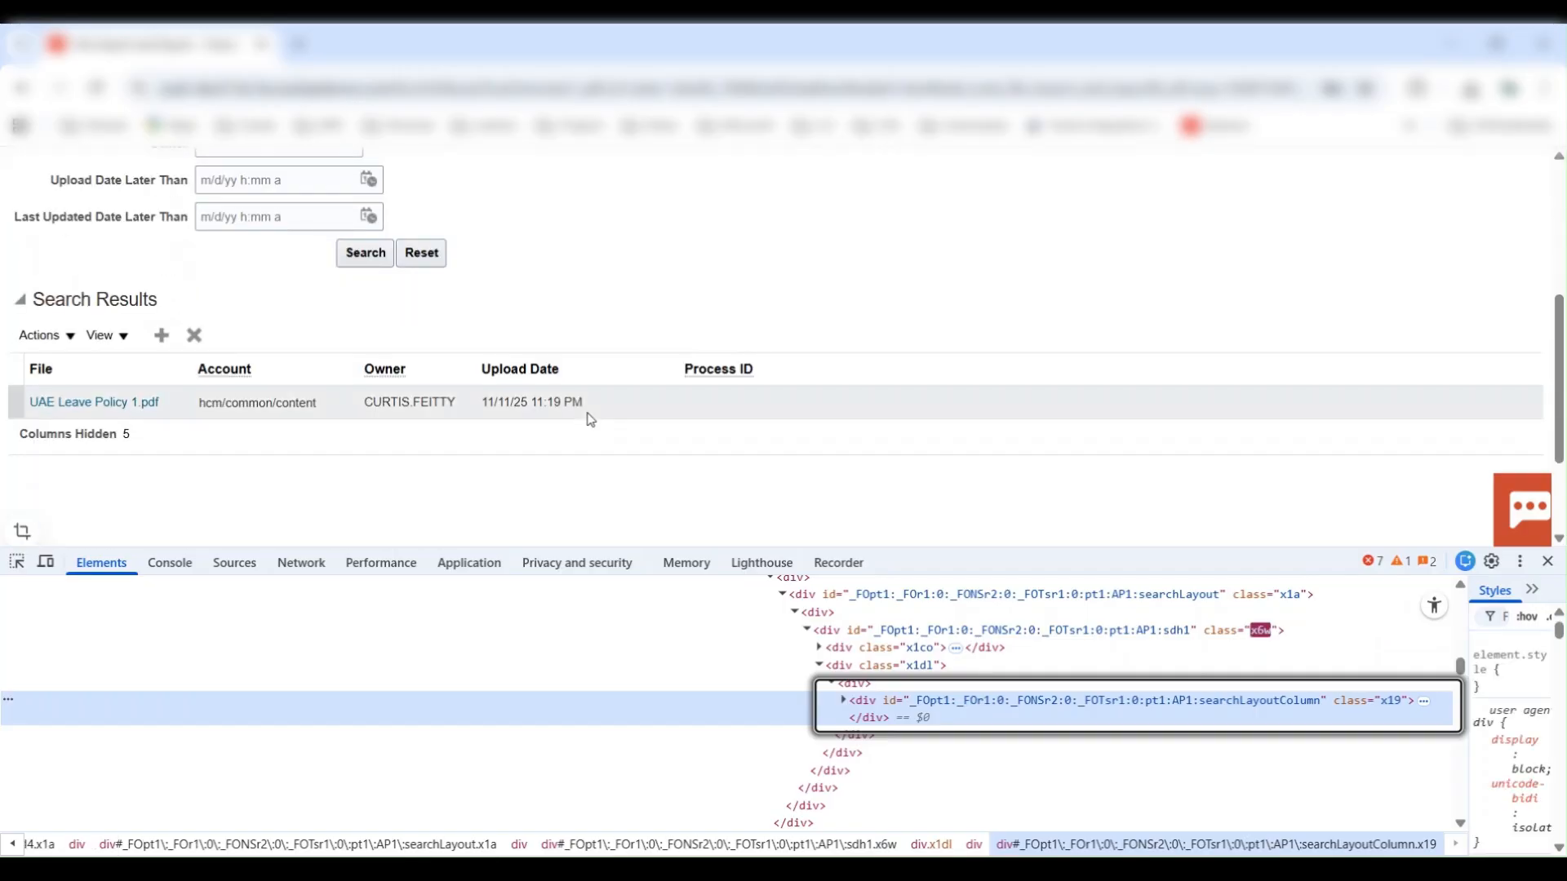
scroll(595, 418, up, 2)
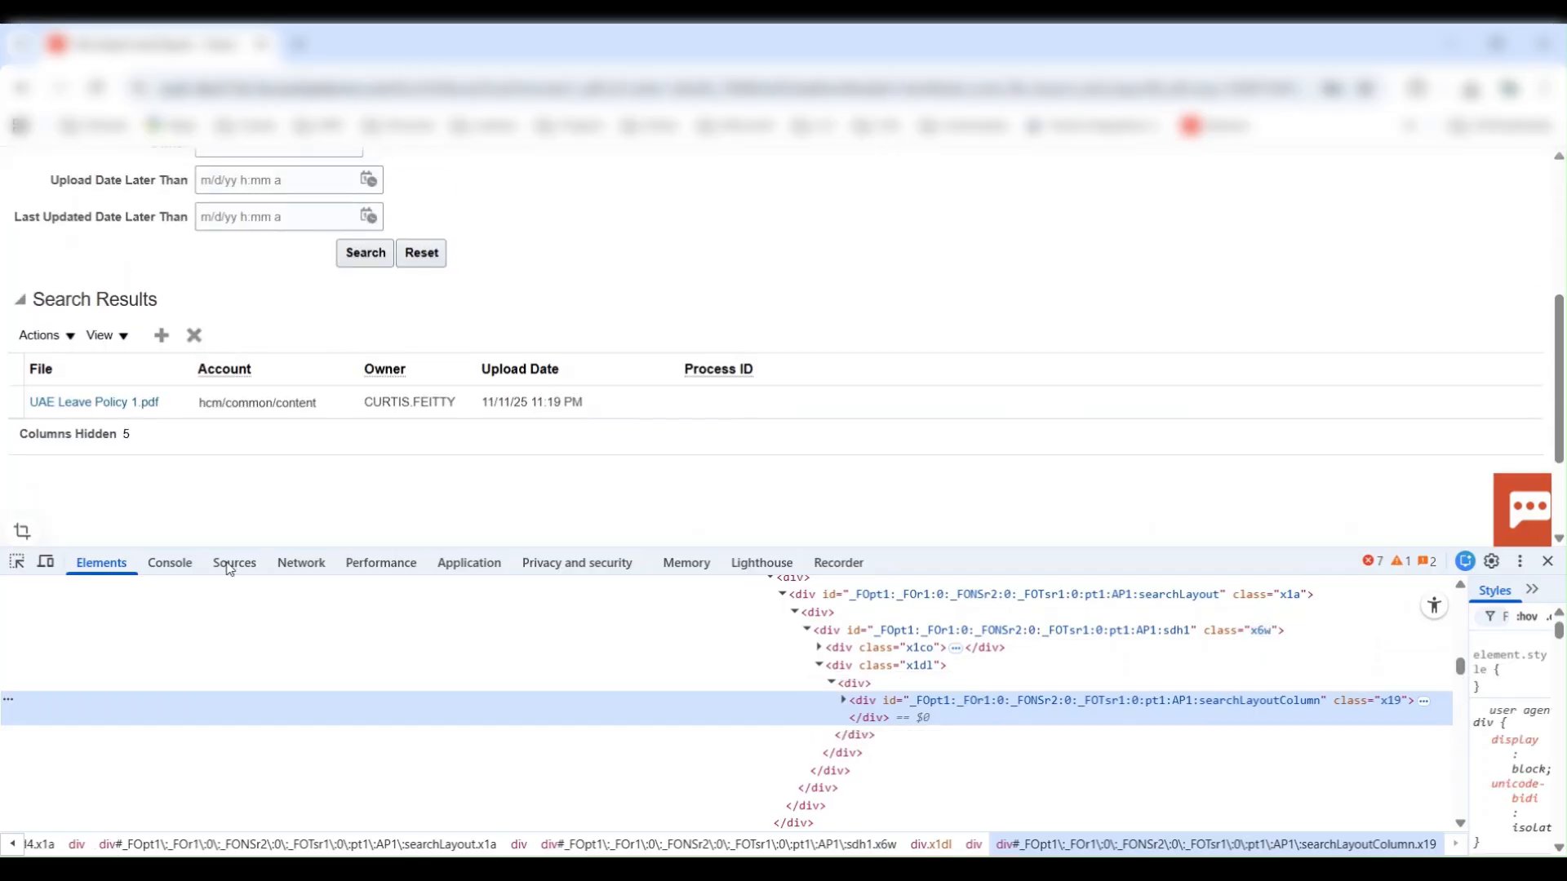
click(18, 563)
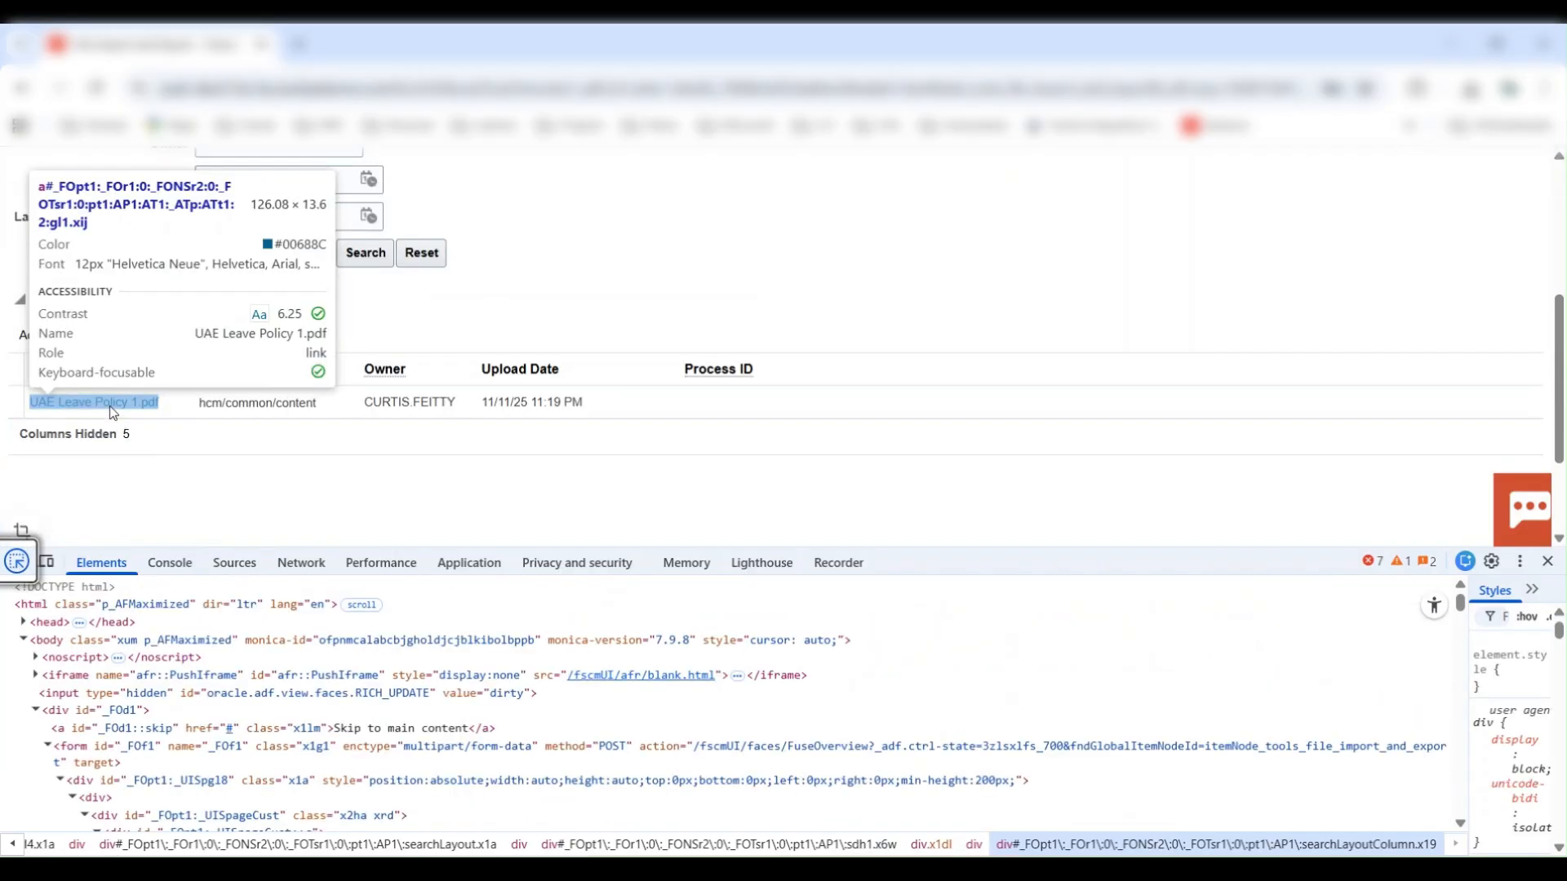
click(111, 408)
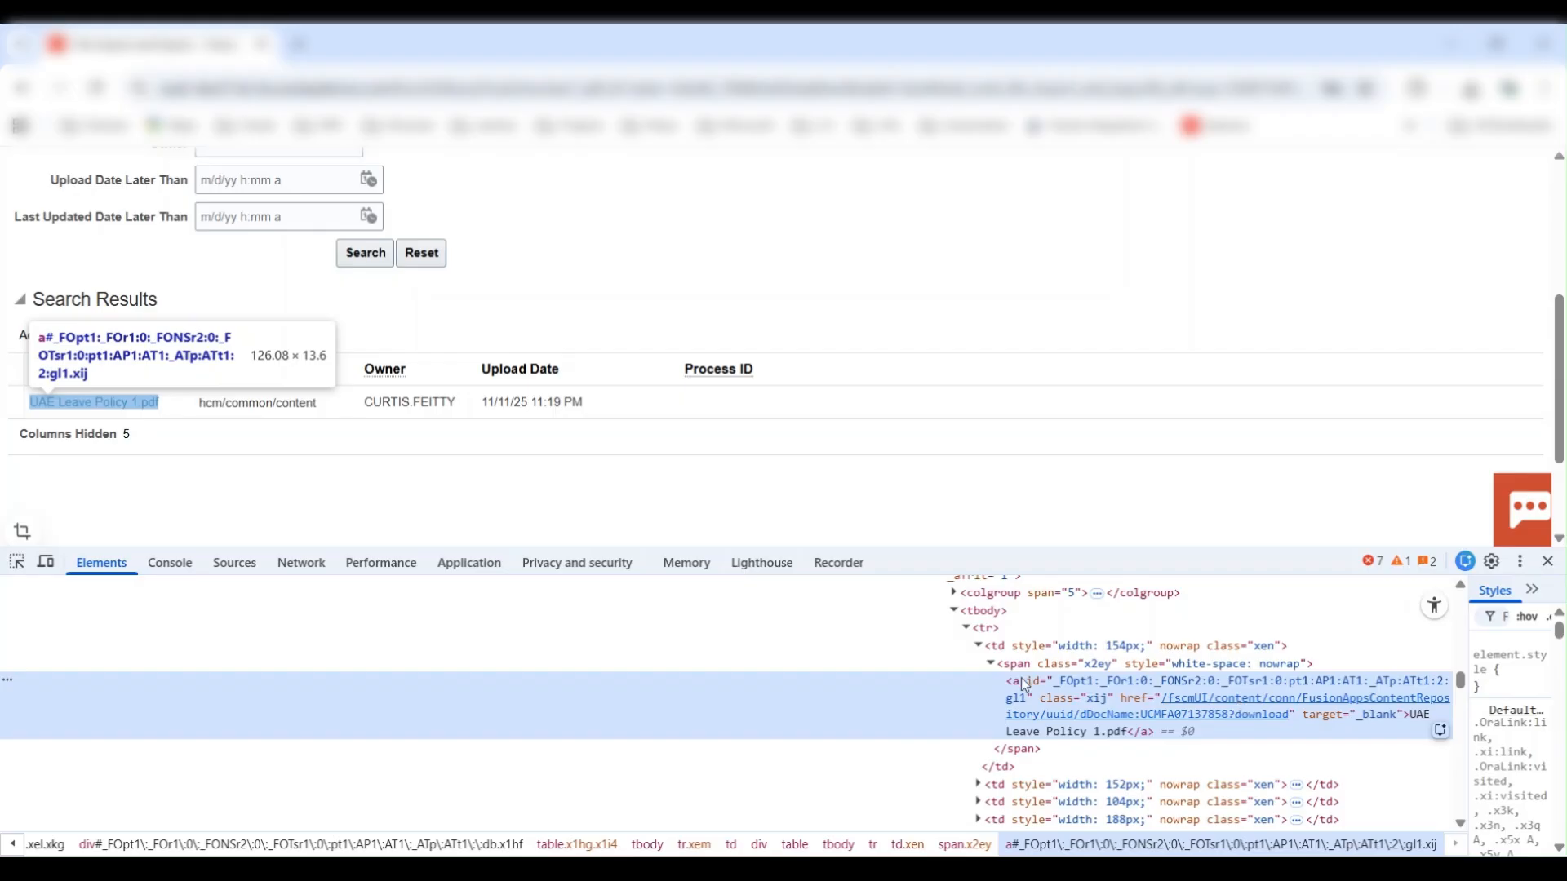
Copy the HTML element of the policy file link and paste it into the empty file in Visual Studio Code.
right_click(1068, 698)
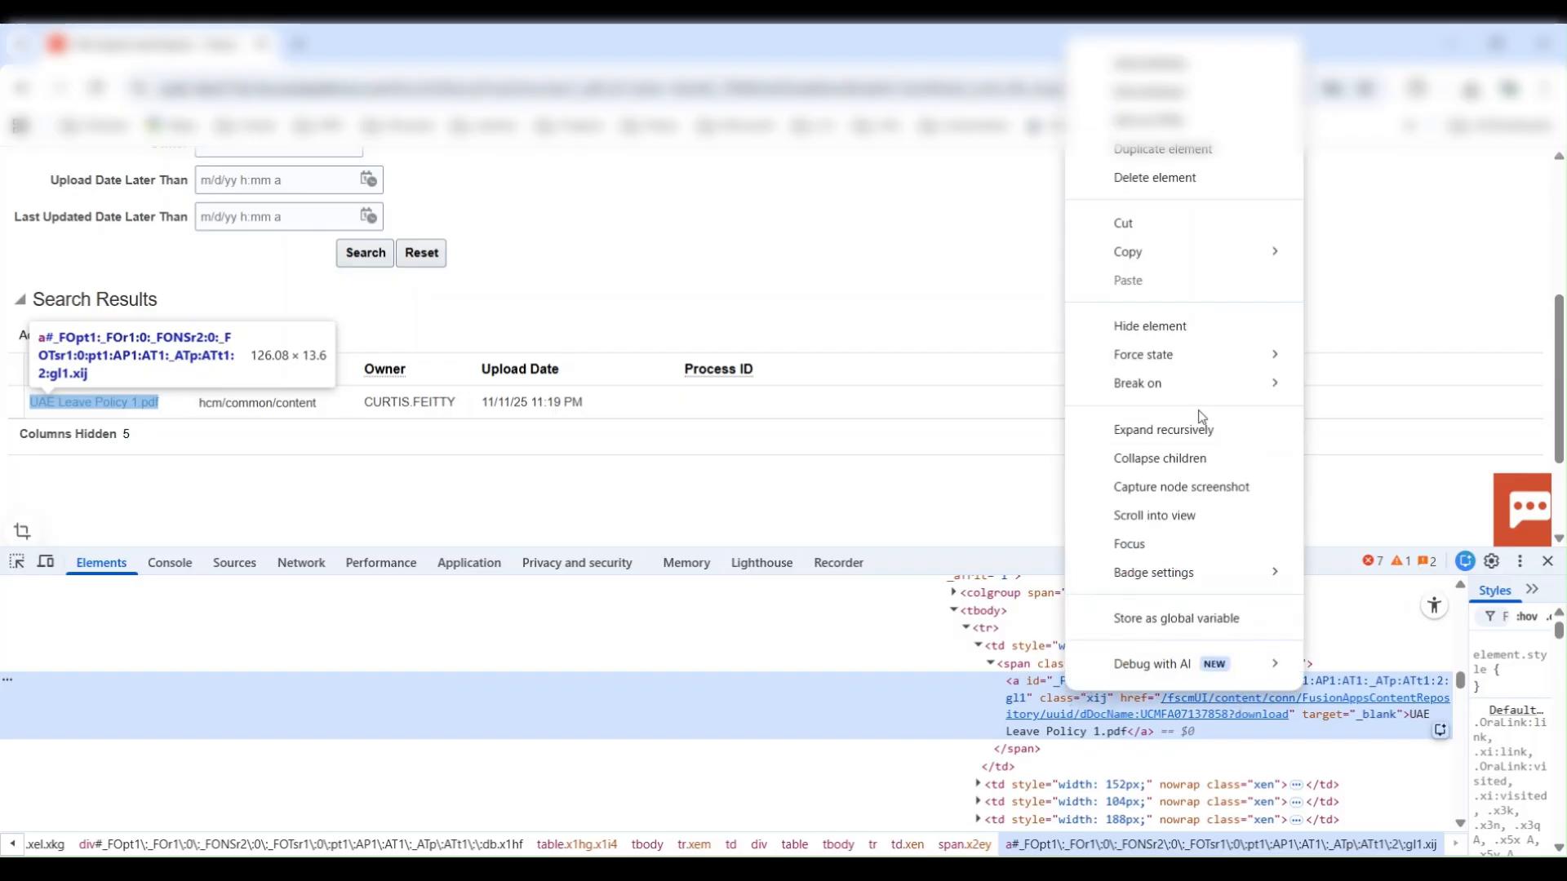
mouse_move(1220, 261)
click(1337, 252)
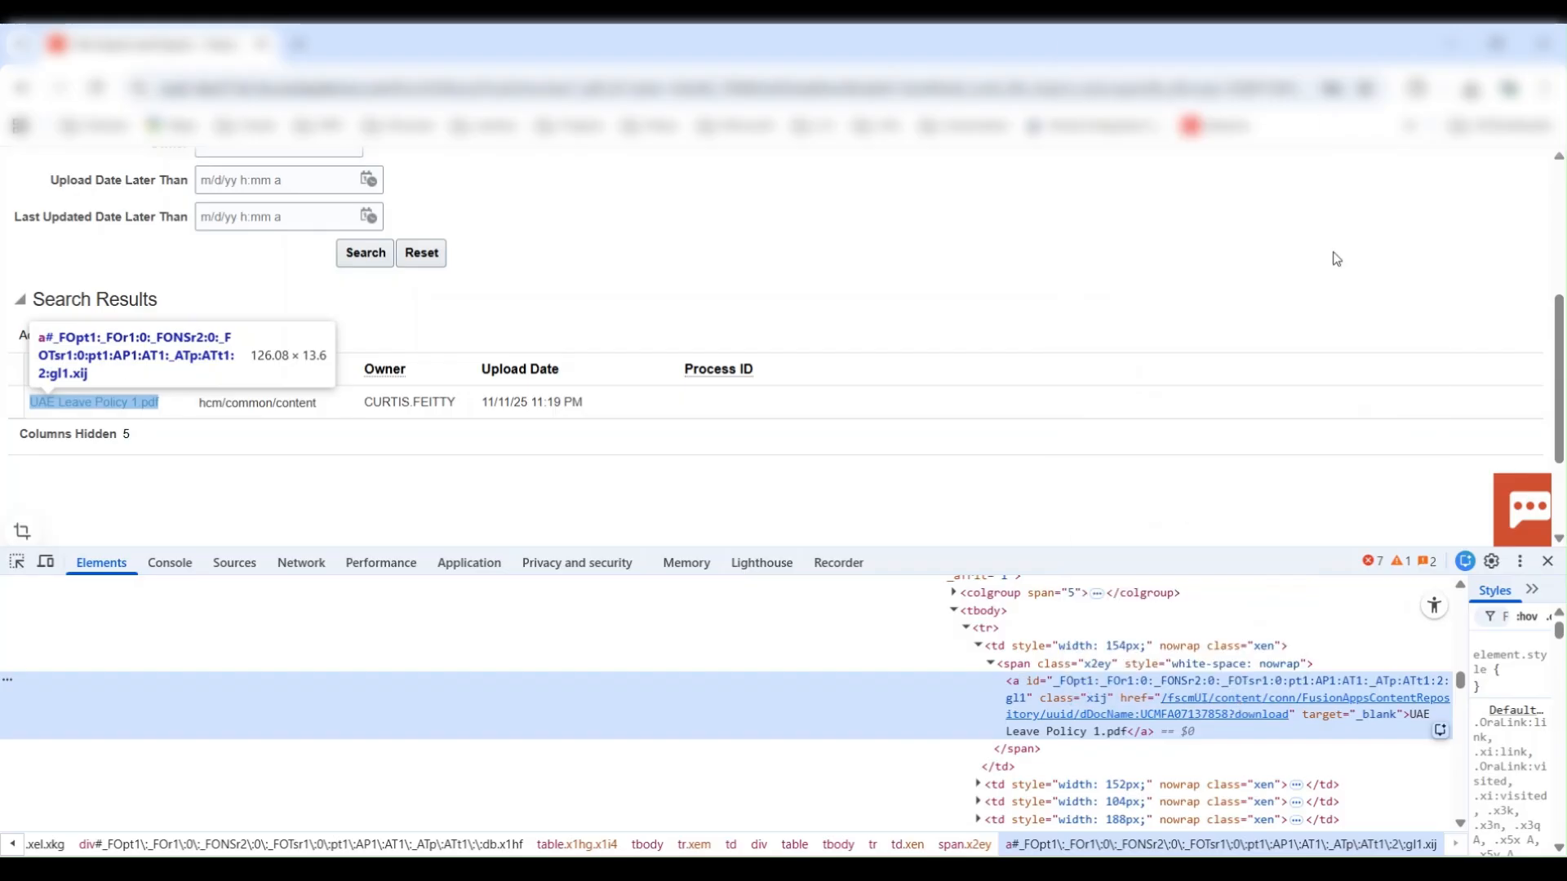
mouse_move(1033, 872)
click(1032, 779)
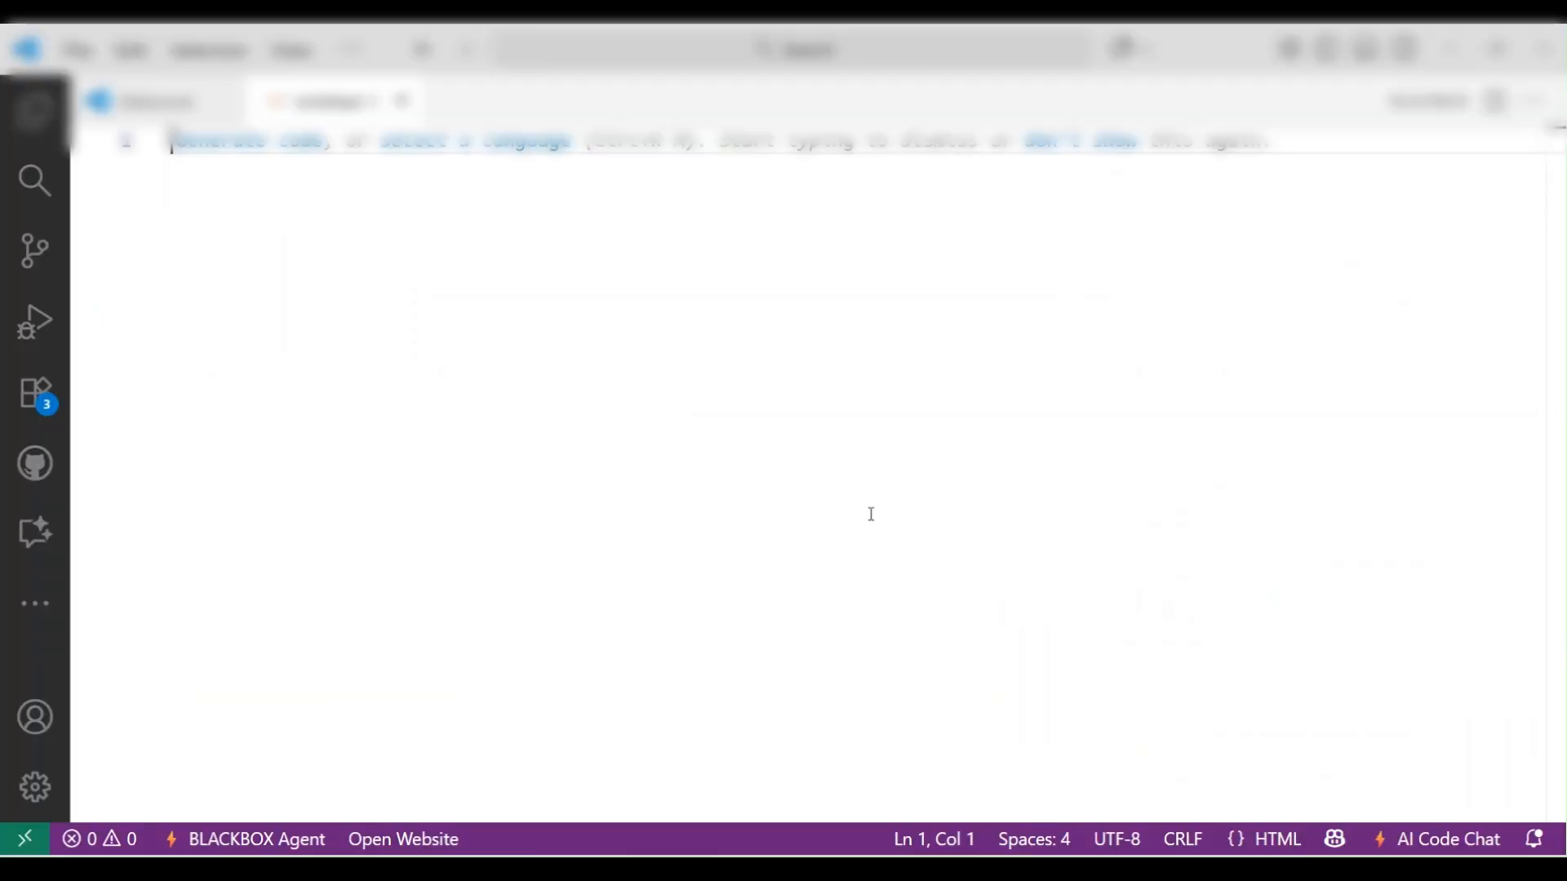
key(ctrl+v)
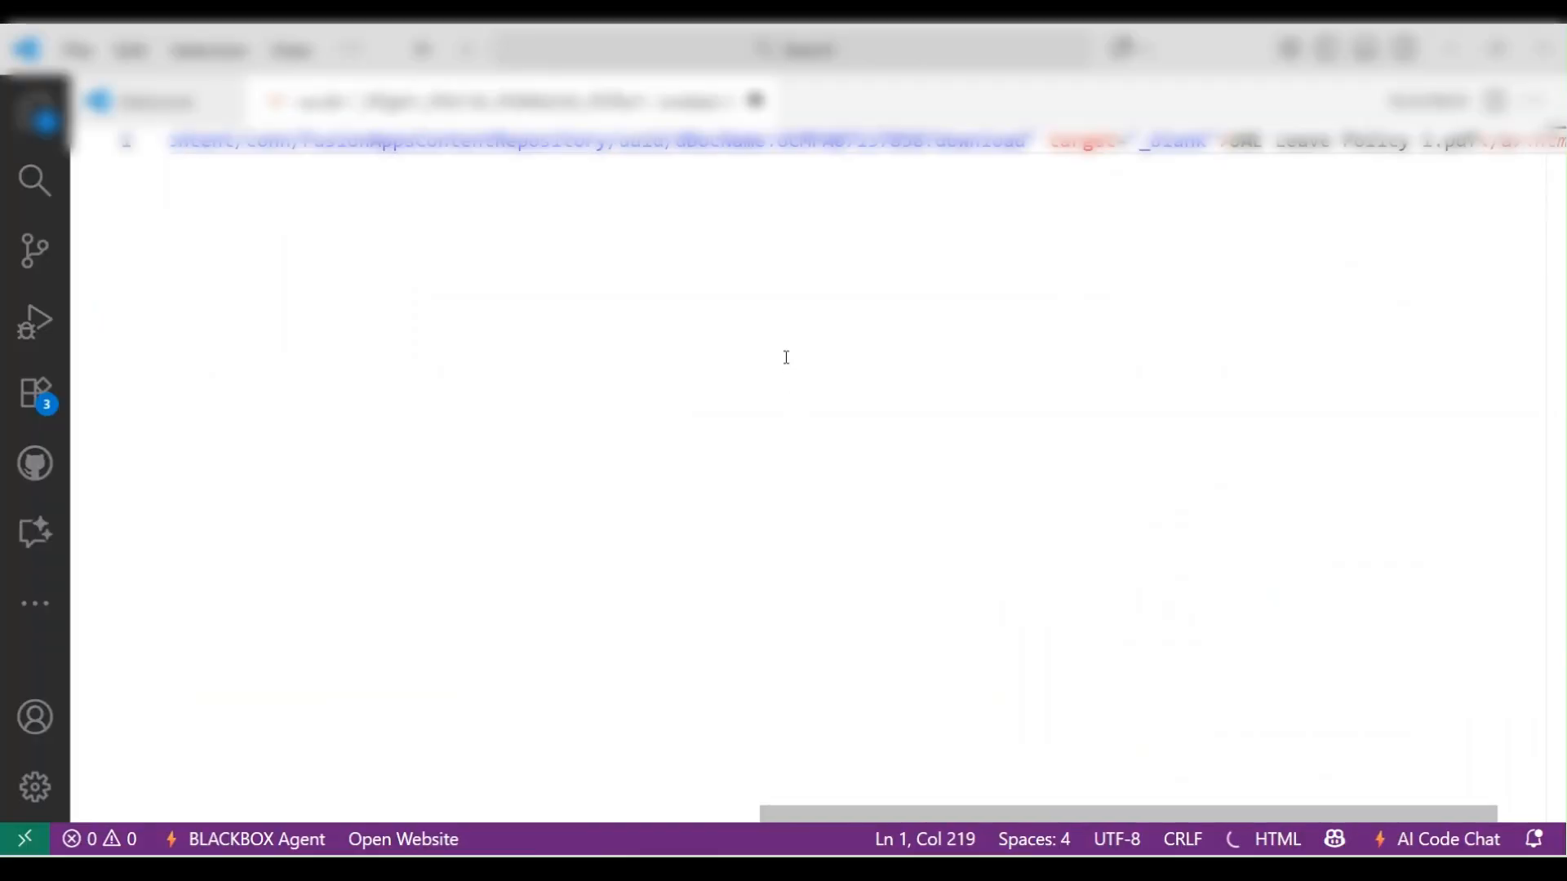
Break up the pasted anchor code so href stands on its own line, with two blank lines before the target attribute.
key(Home)
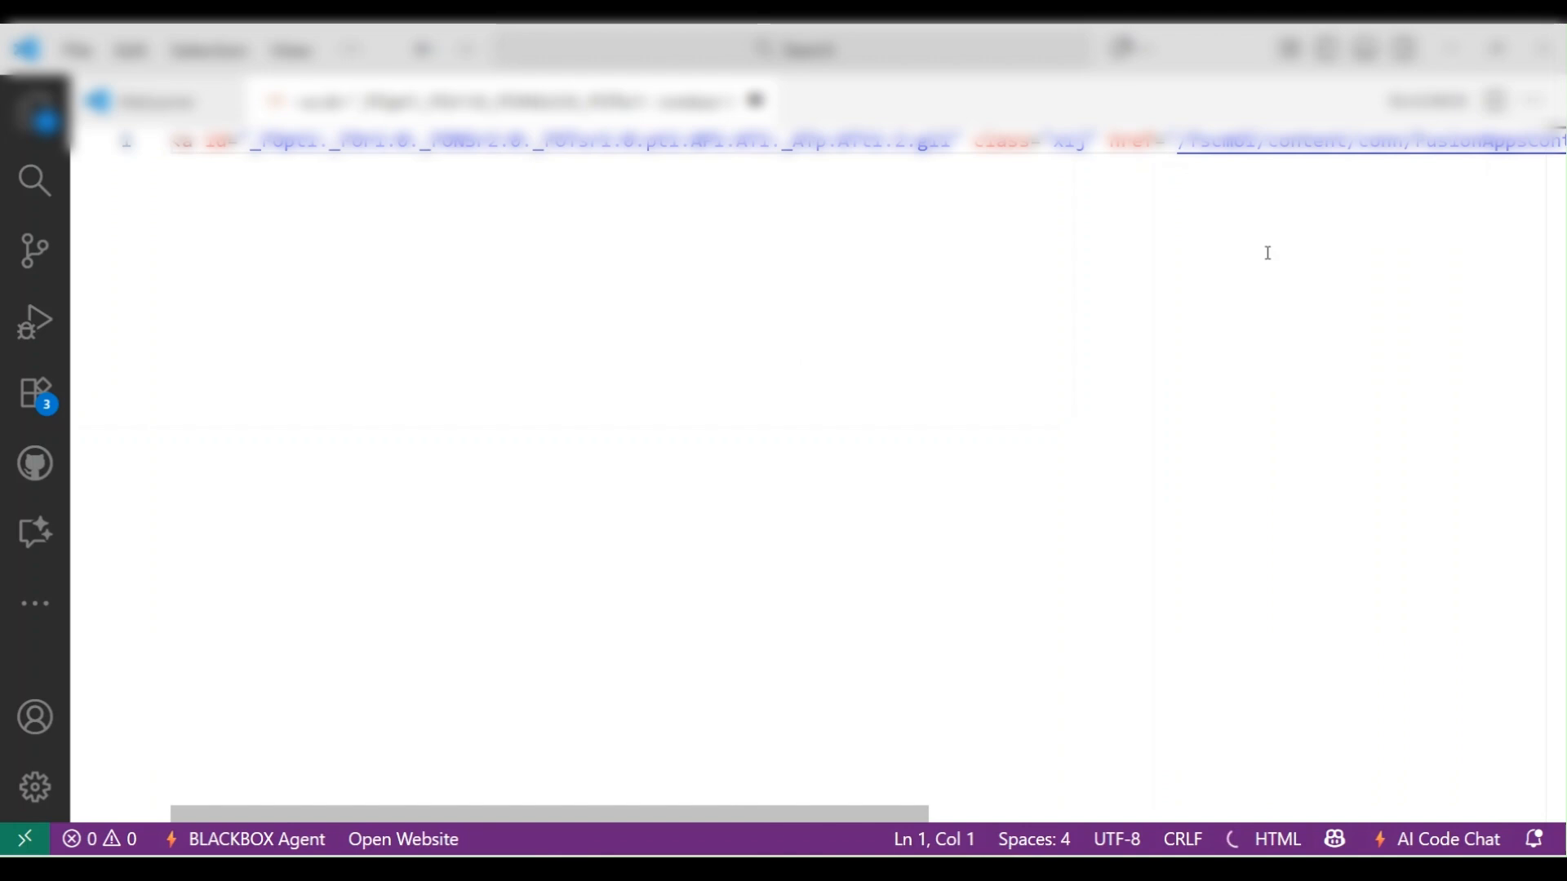
click(1110, 142)
key(Return)
click(1214, 173)
key(Return)
key(Return)
key(Return)
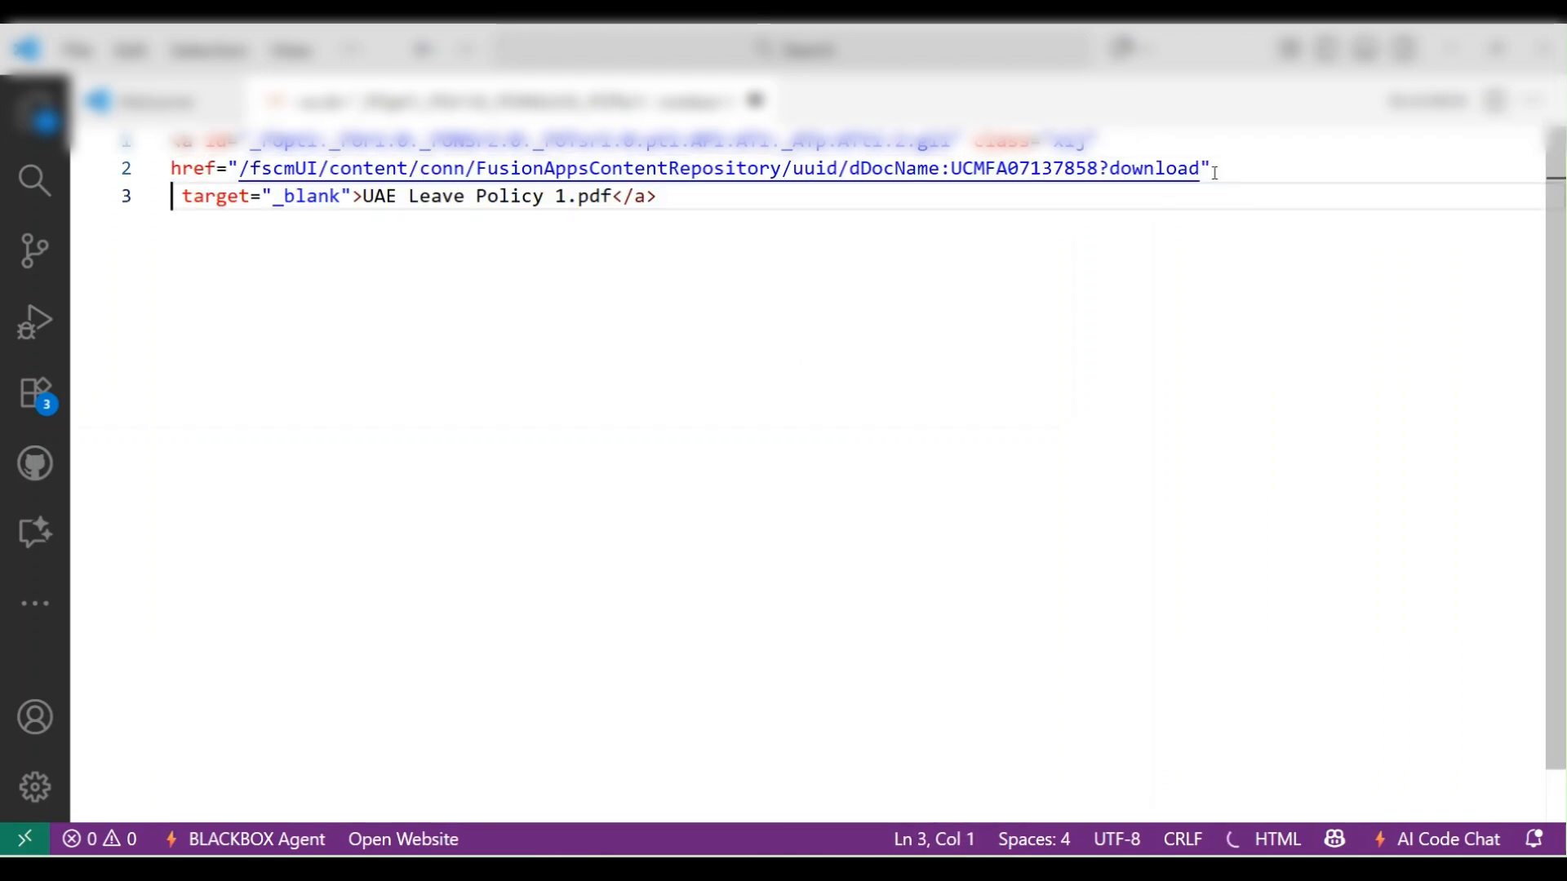
Delete the id and class fragment above the href line and the target and file name fragment below it.
click(1110, 143)
key(shift+Home)
key(BackSpace)
click(1033, 269)
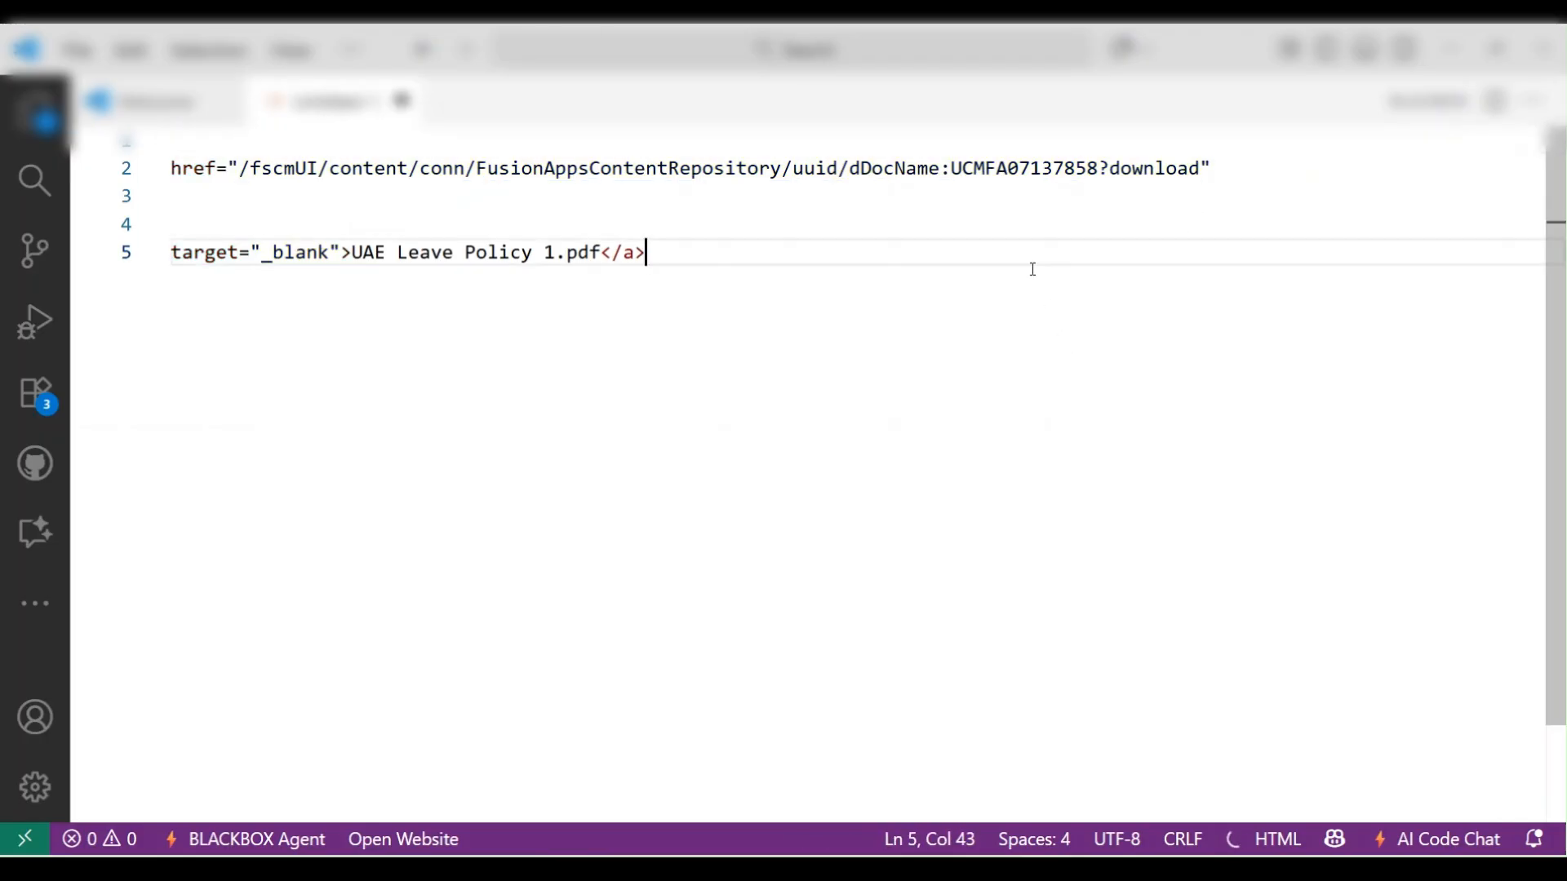
key(shift+Home)
key(BackSpace)
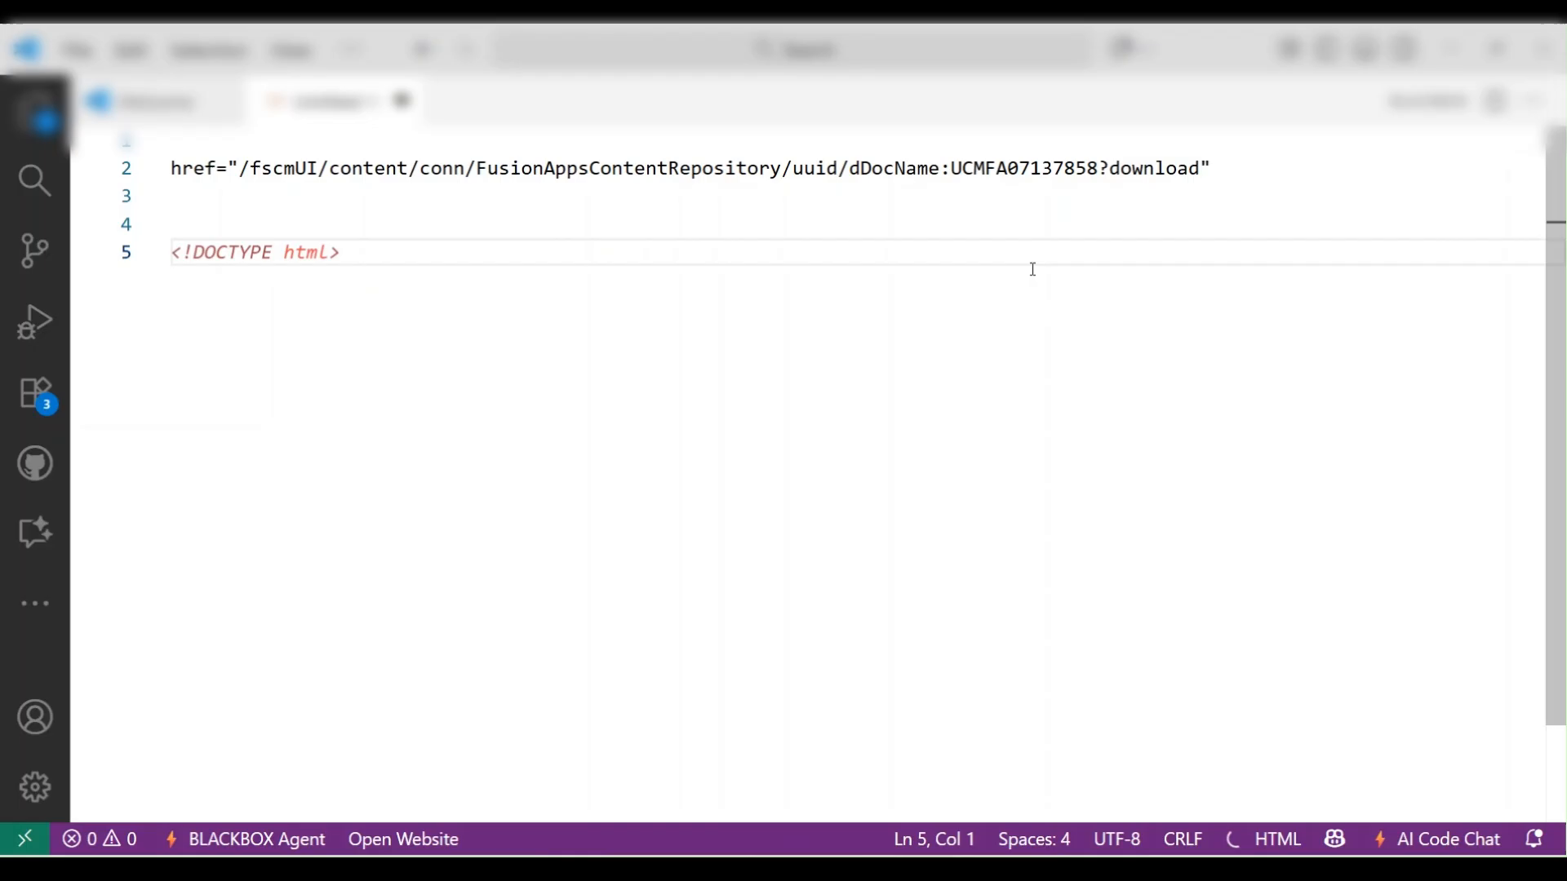
Strip the leading href=" and the closing quotation mark so only the relative download path remains.
click(243, 168)
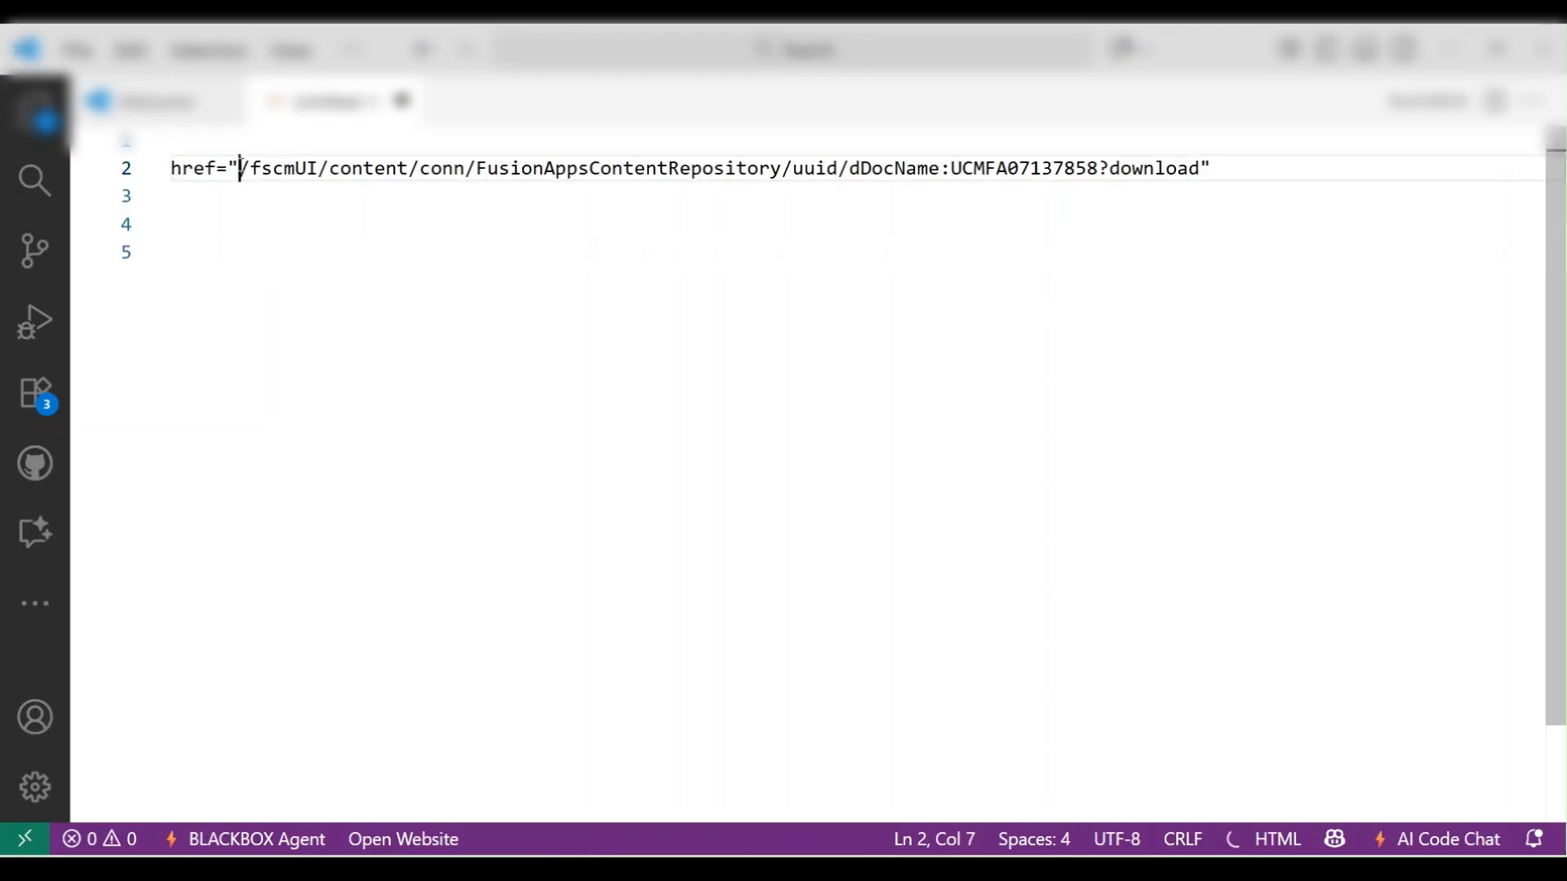
key(BackSpace)
key(BackSpace)
key(BackSpace)
key(BackSpace)
key(BackSpace)
key(BackSpace)
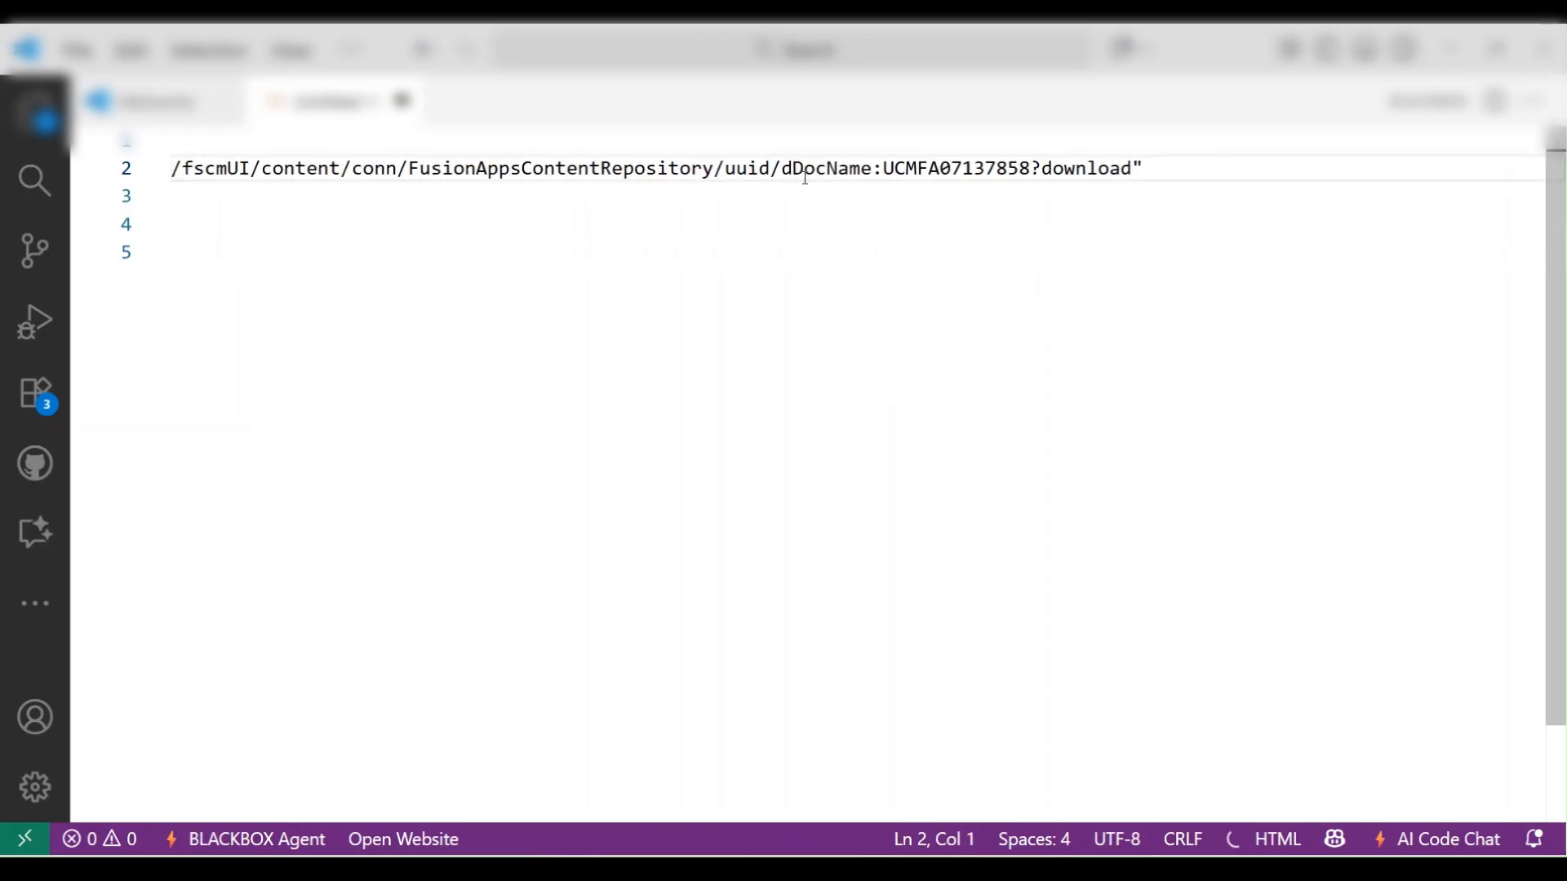
click(1175, 160)
key(BackSpace)
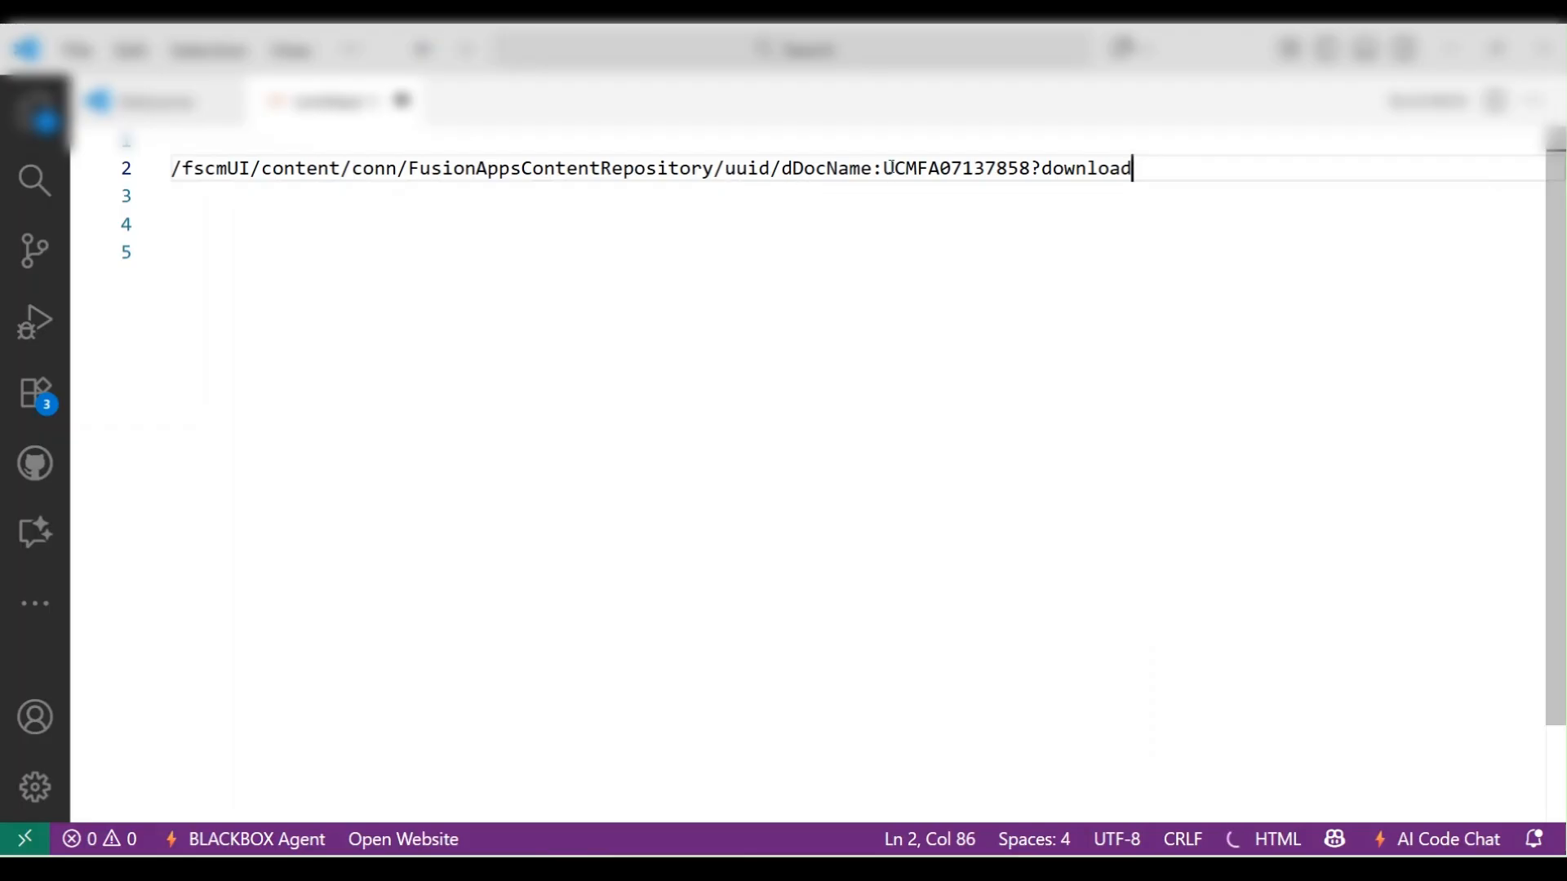
Highlight the document ID between dDocName: and ?download in the path.
click(887, 168)
drag(886, 168, 1033, 168)
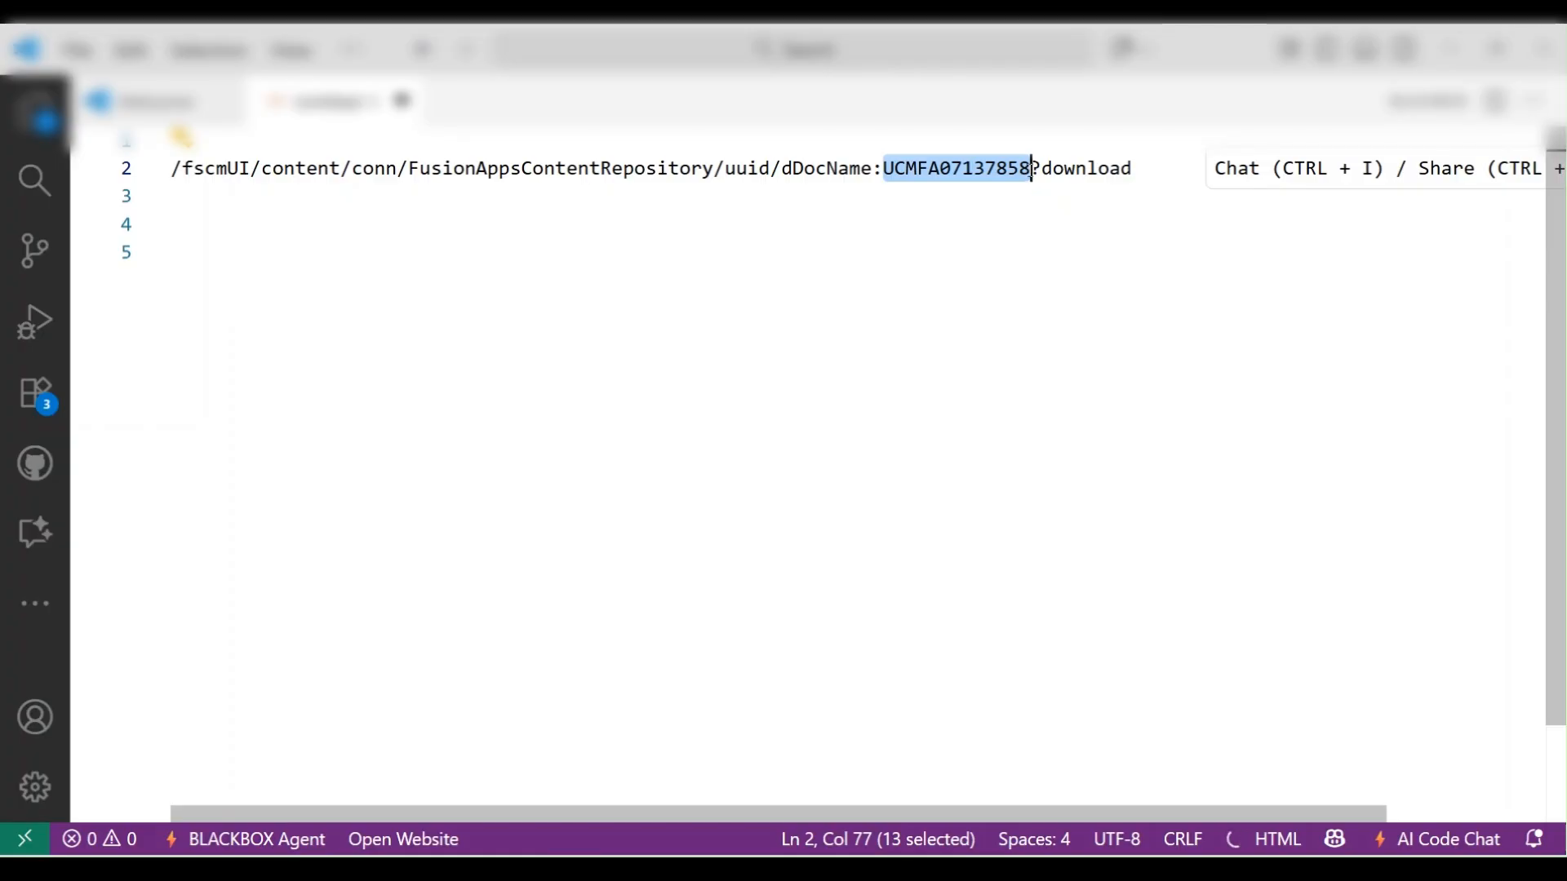
Prefix the download path with htttps://<host Name> and remove the automatically inserted closing host tag.
click(173, 169)
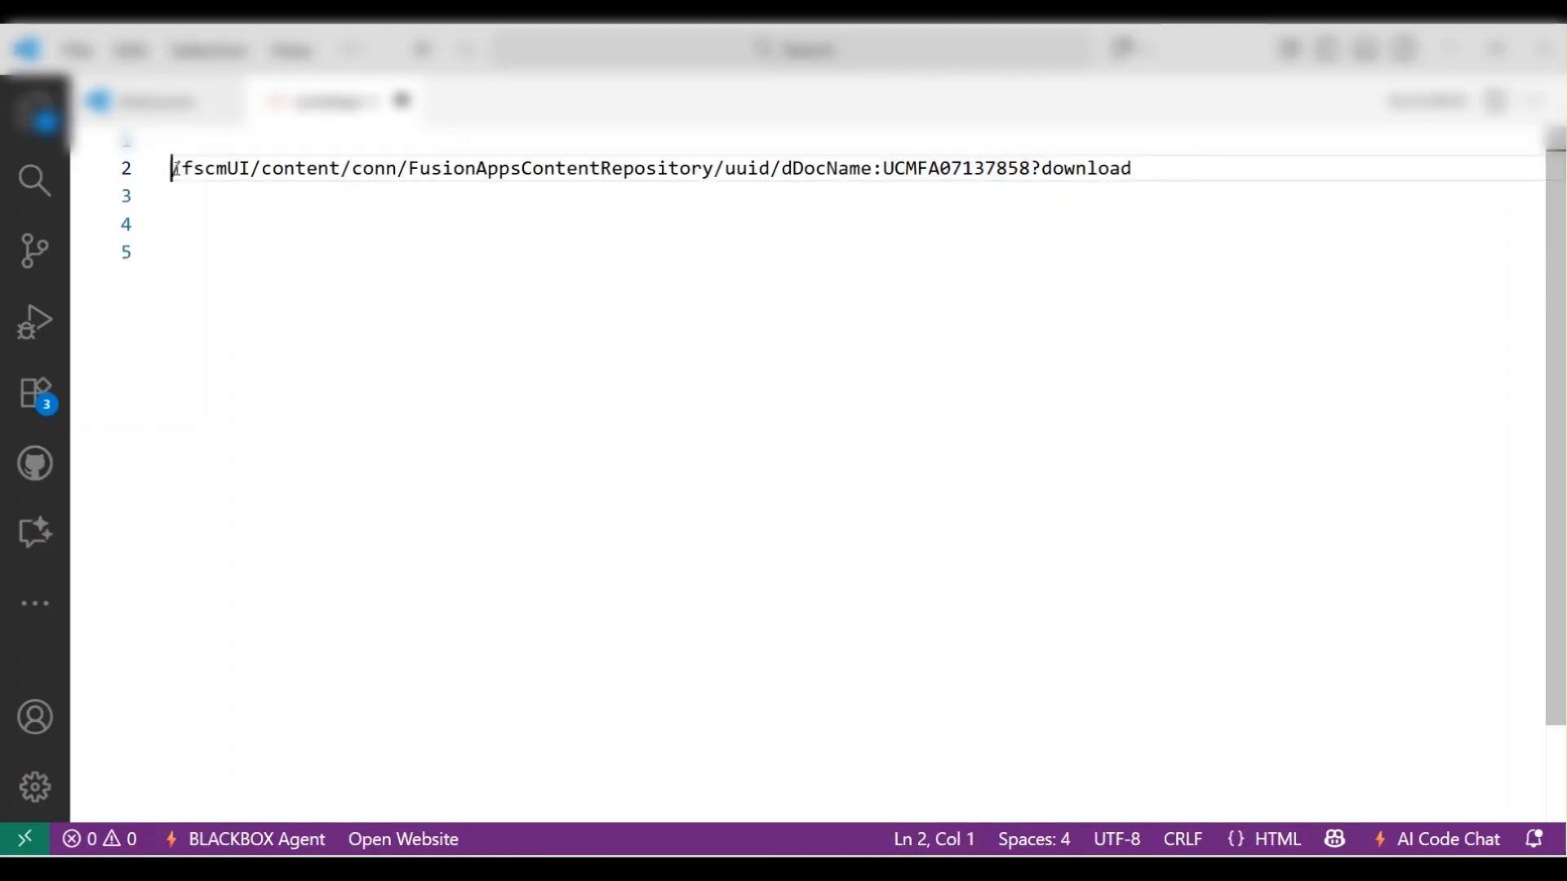
text(htttps)
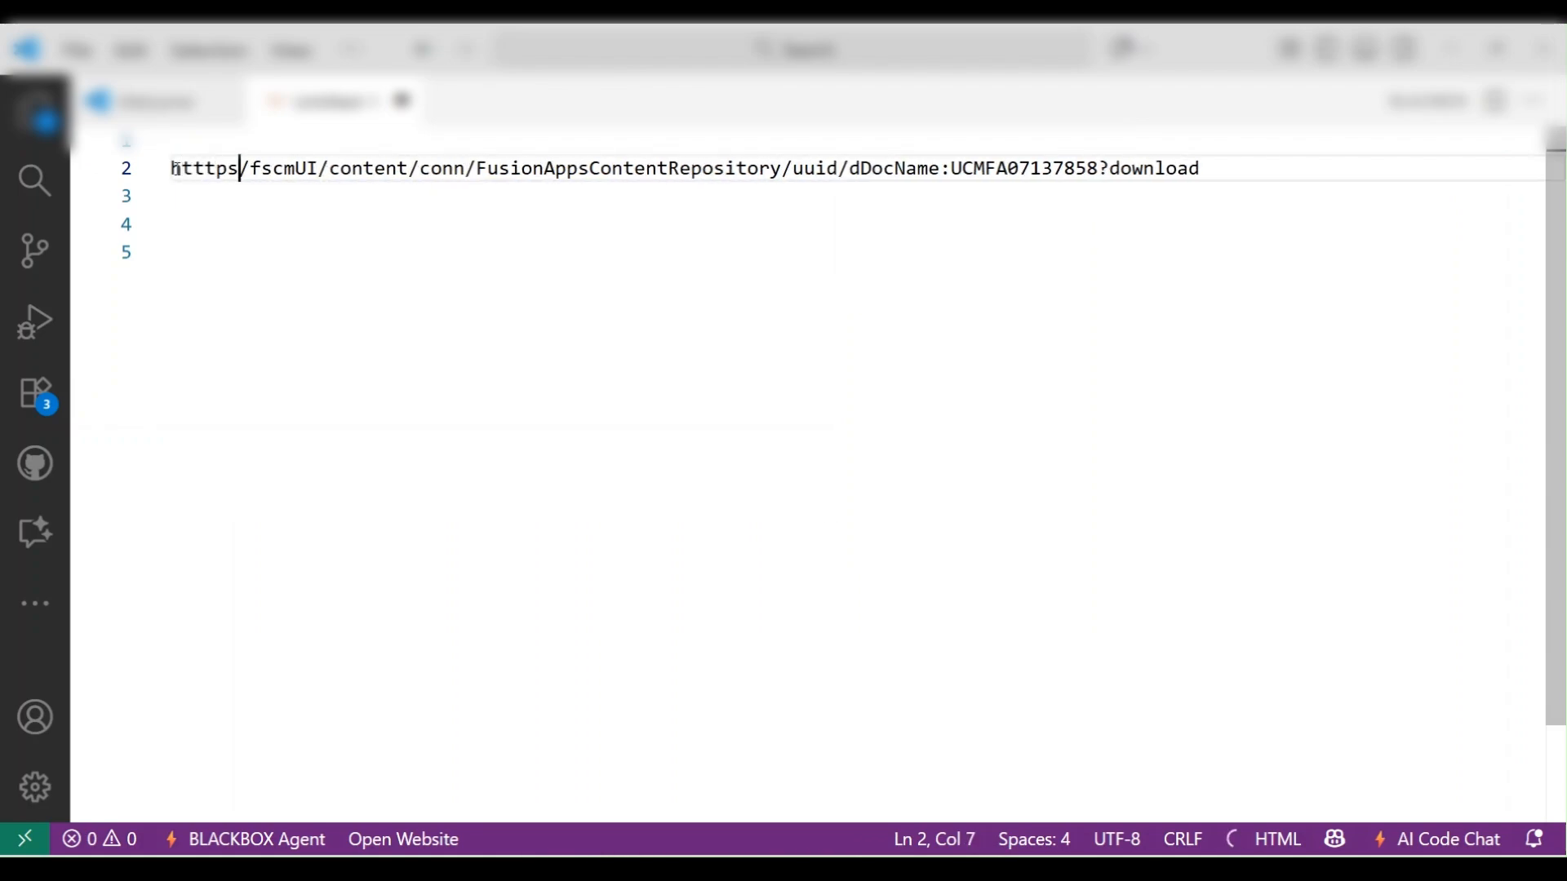
text(://)
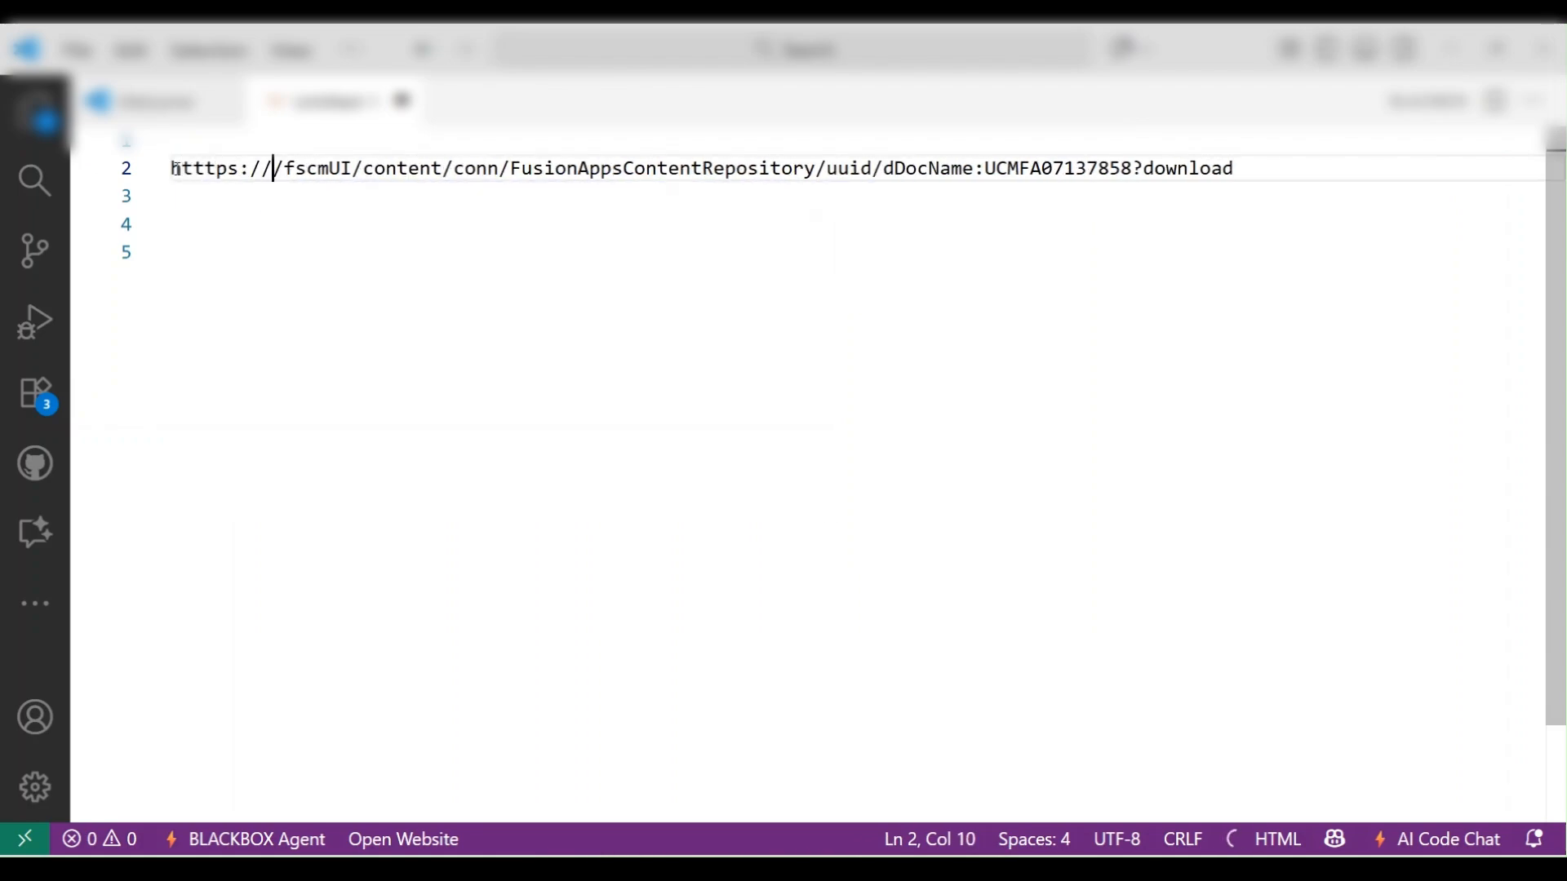
text(<host)
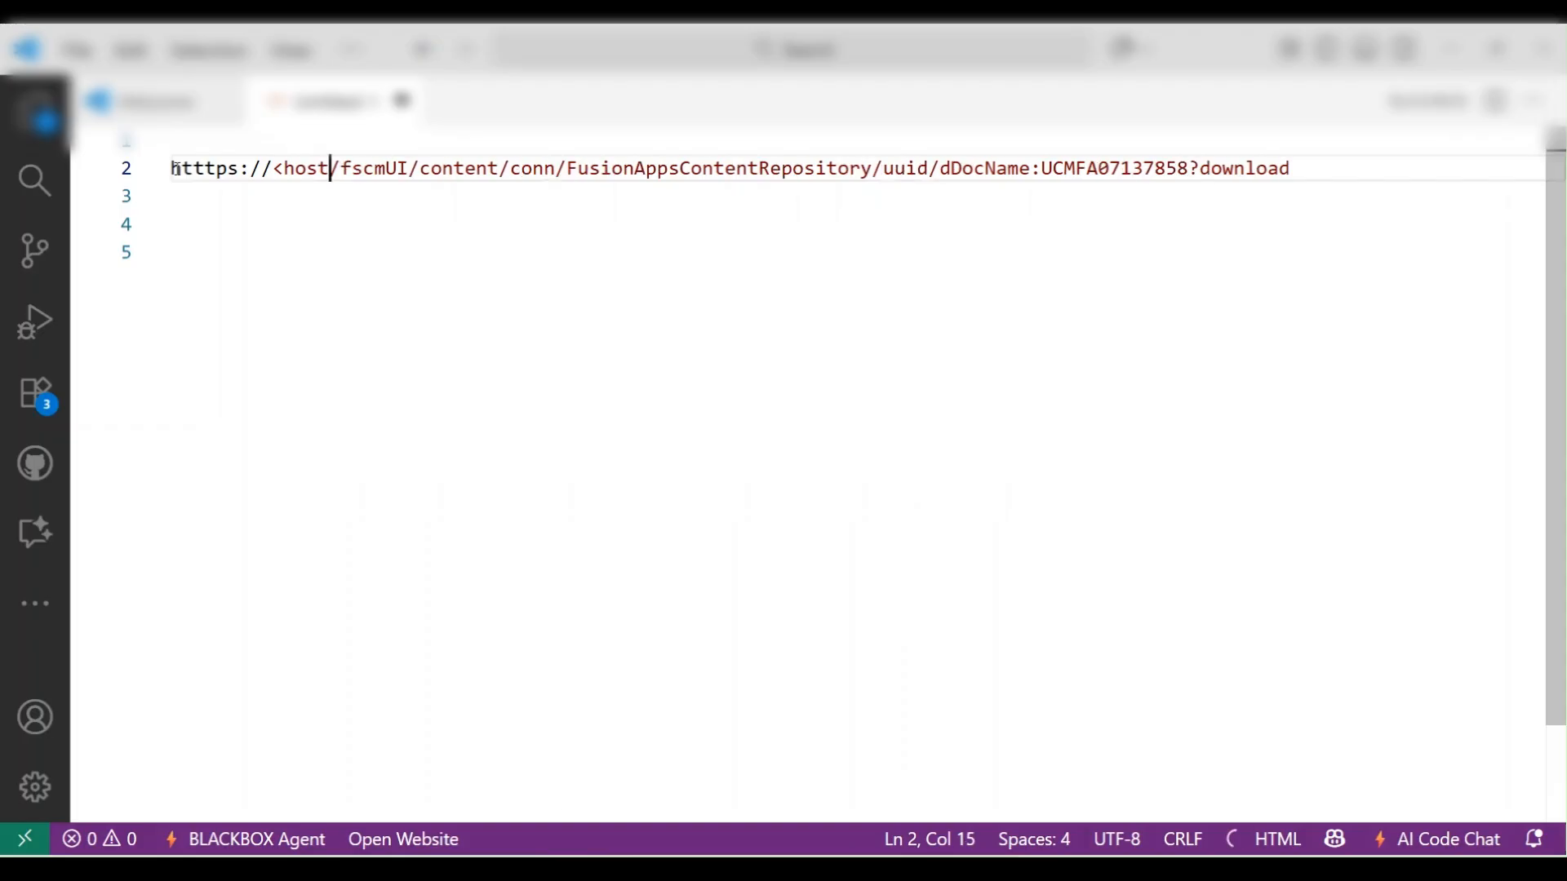
text( Name)
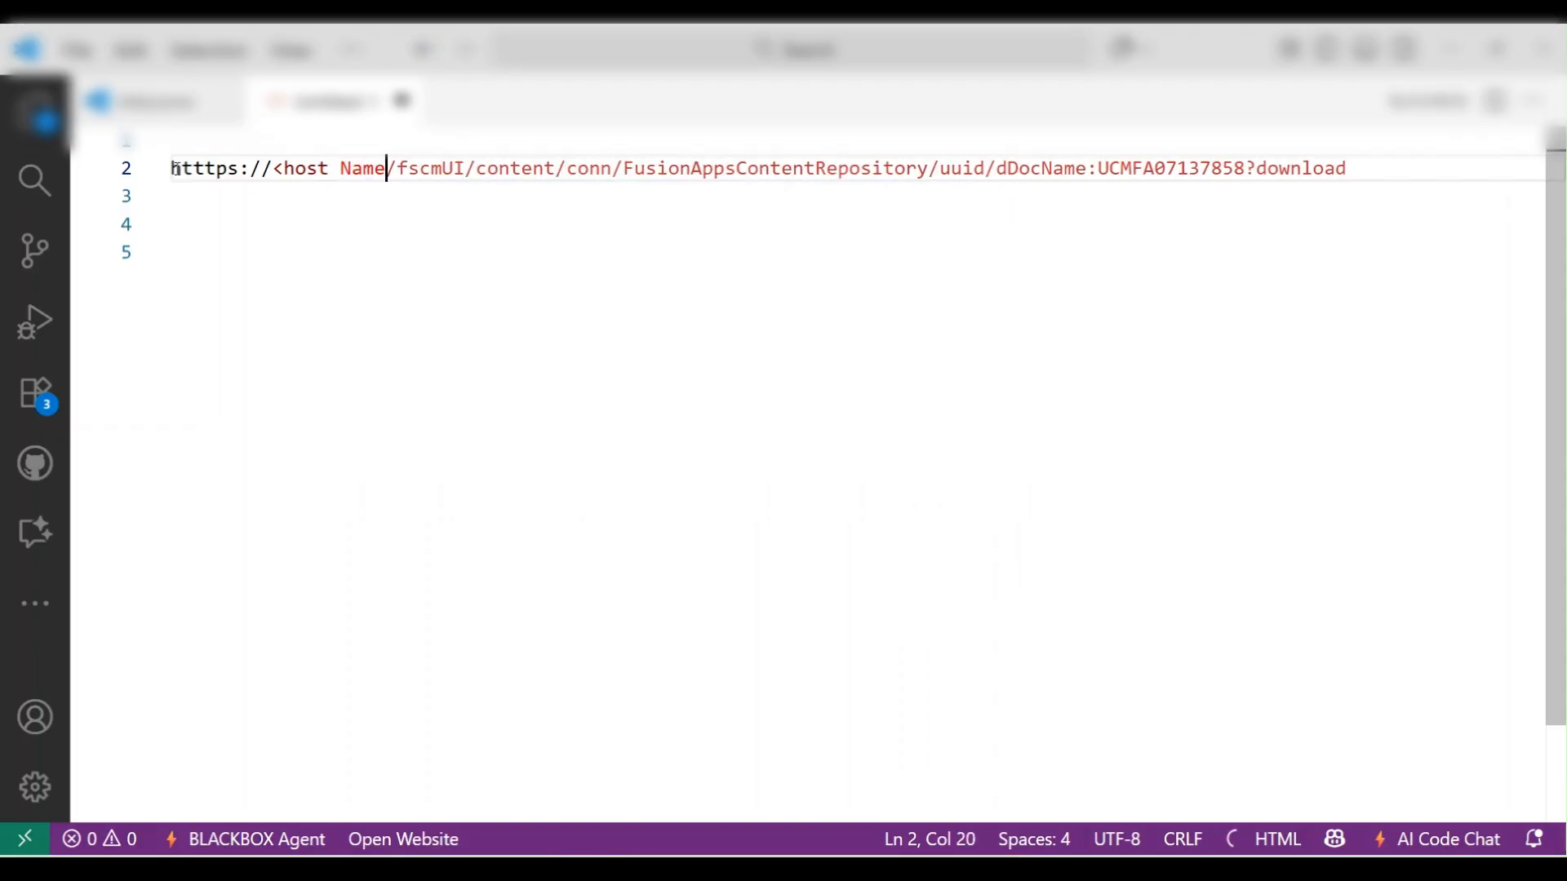
text(></host>)
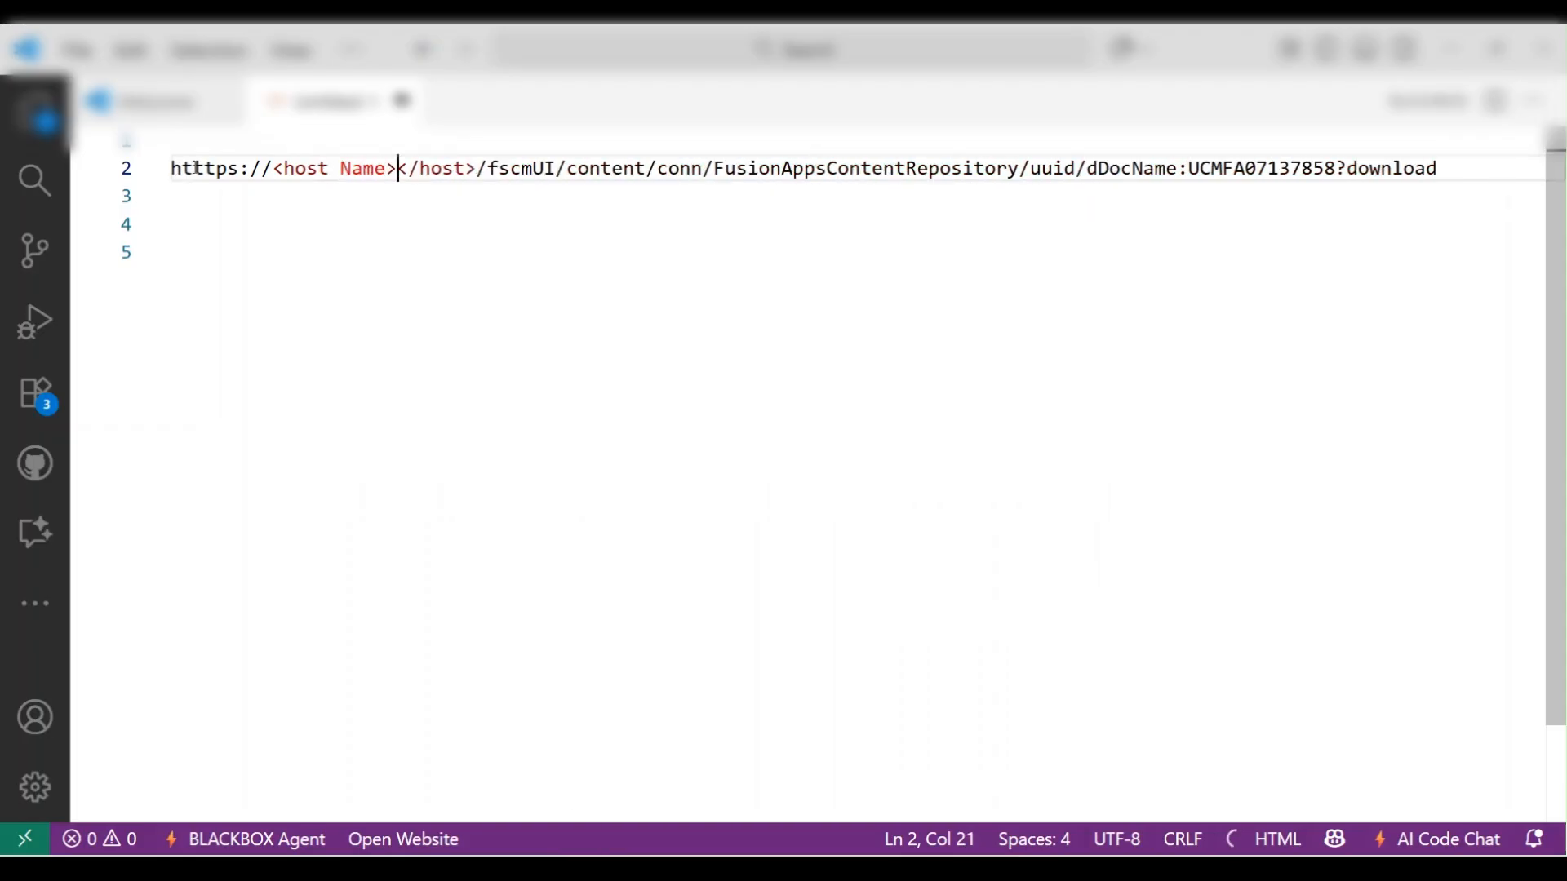
key(Delete)
key(Delete)
key(Delete)
key(Delete)
key(Delete)
key(Delete)
key(Delete)
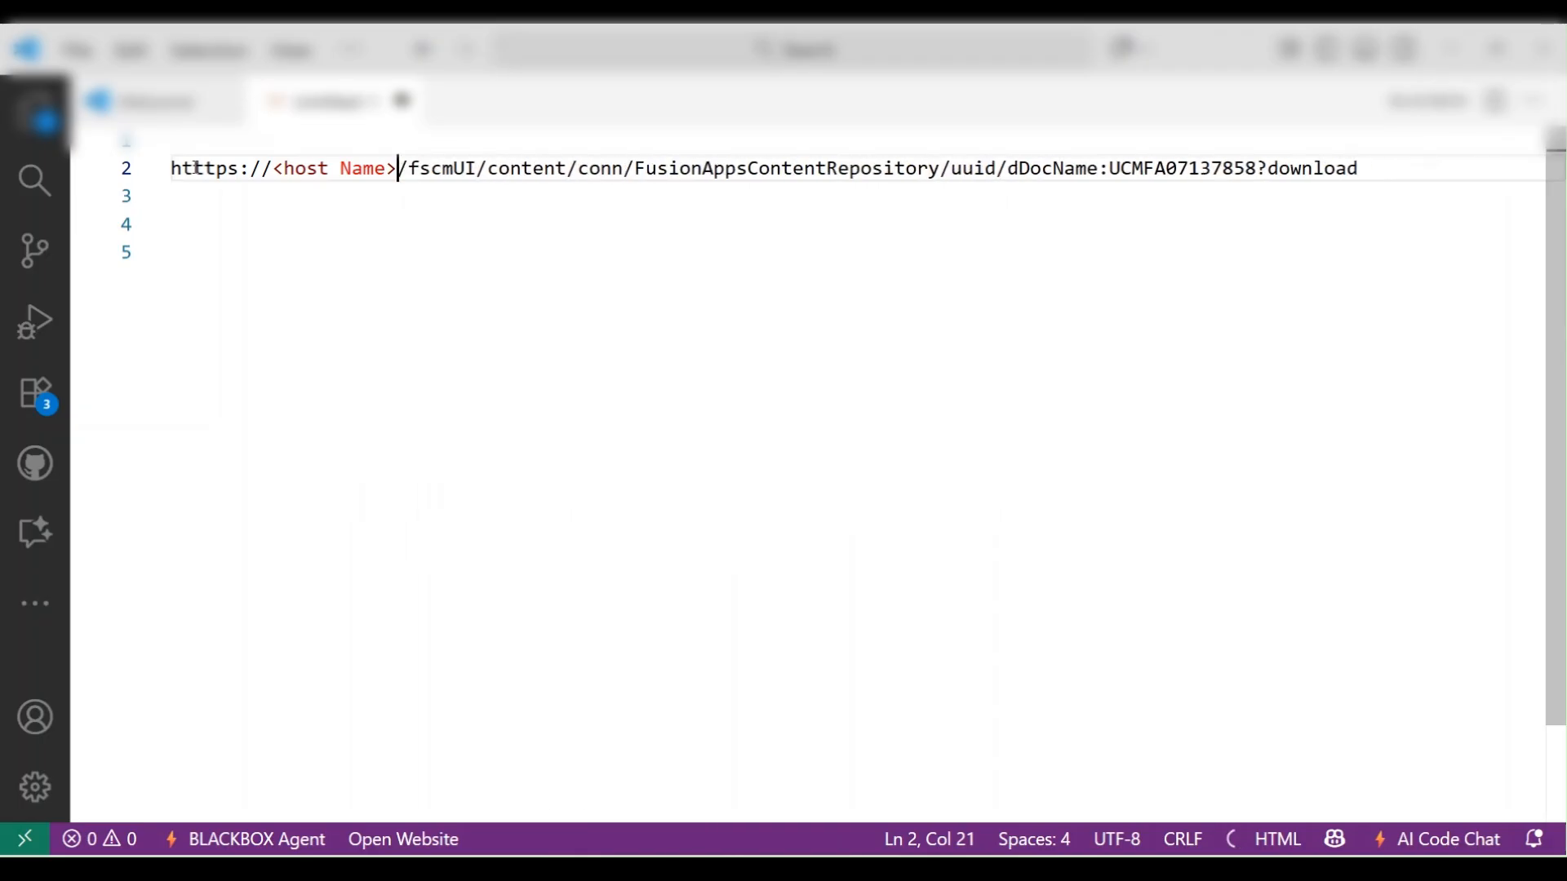
Highlight the <host Name> placeholder, and remove the surplus t so the protocol reads https.
drag(273, 168, 399, 169)
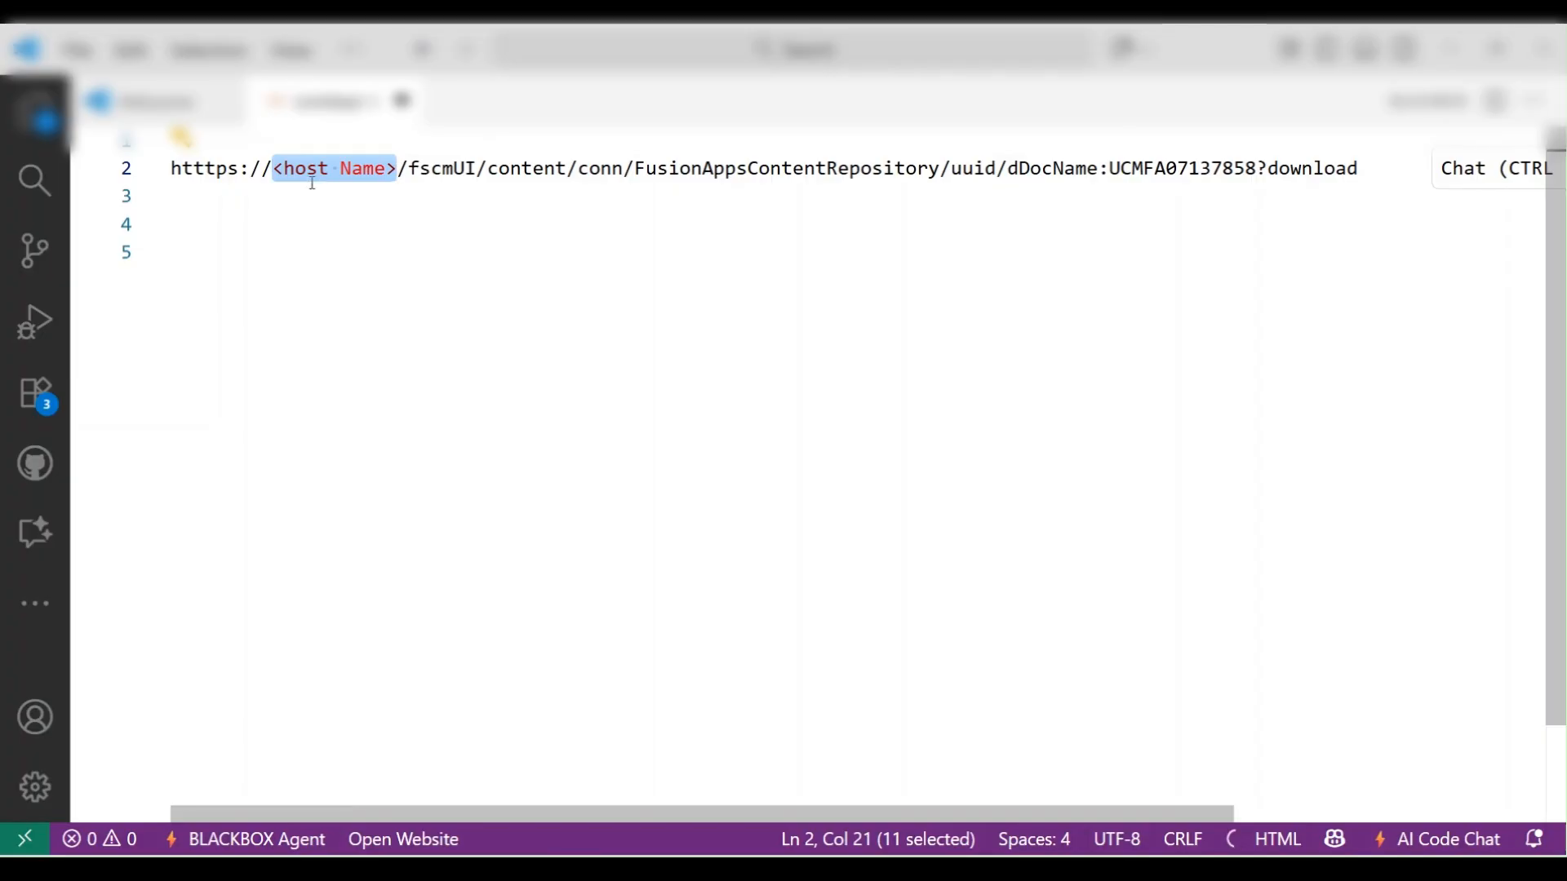
click(224, 171)
key(BackSpace)
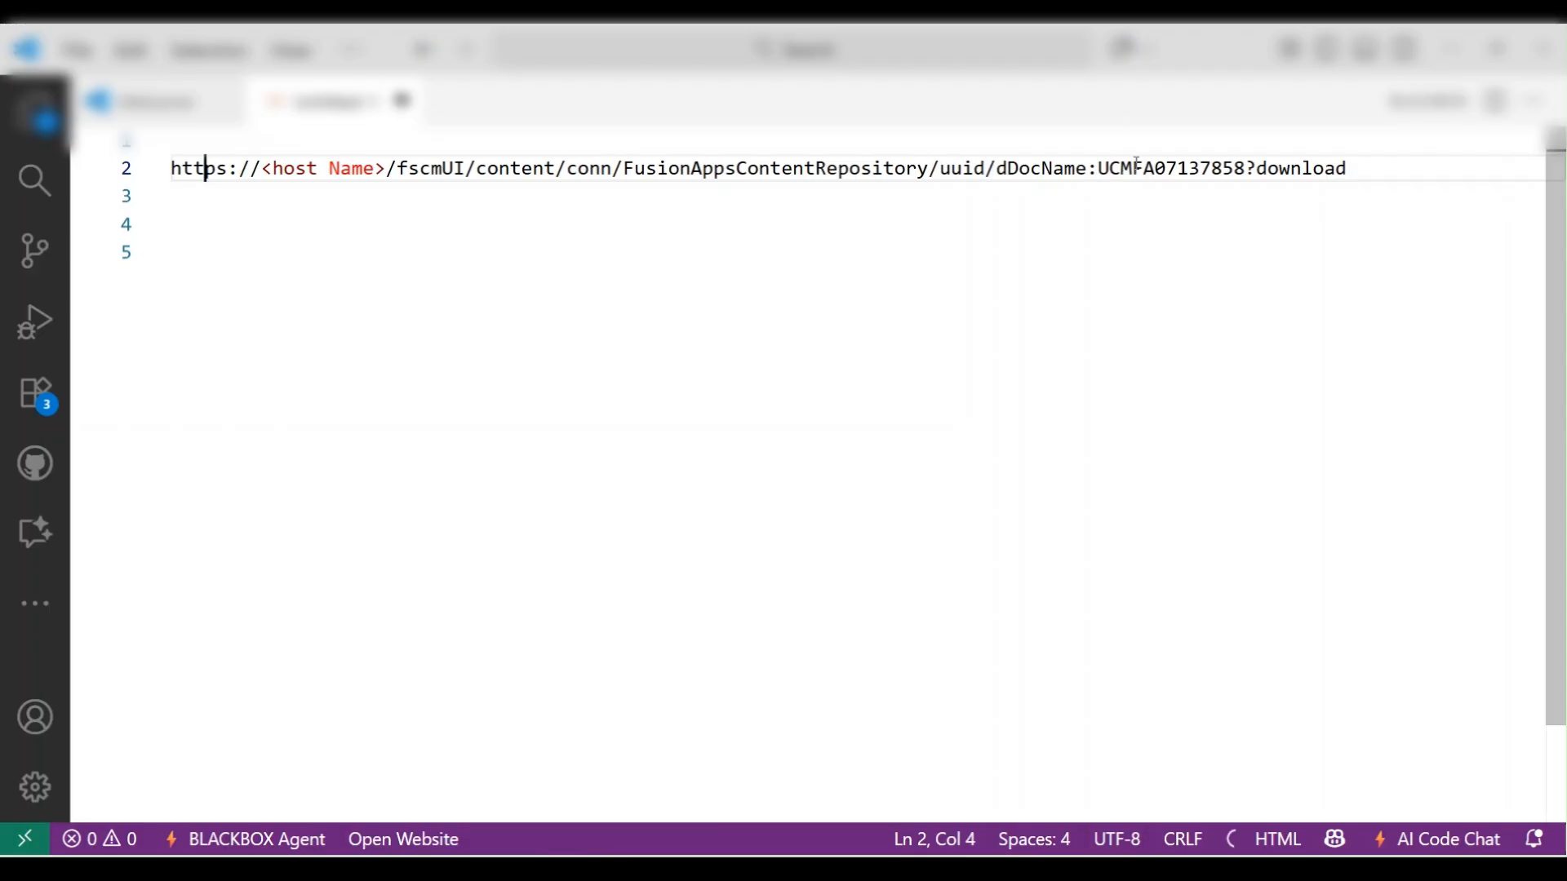
Copy the document ID UCMFA07137858 from the URL, switch to Oracle WebCenter Content and run a quick search for it.
drag(1098, 168, 1247, 167)
key(ctrl+c)
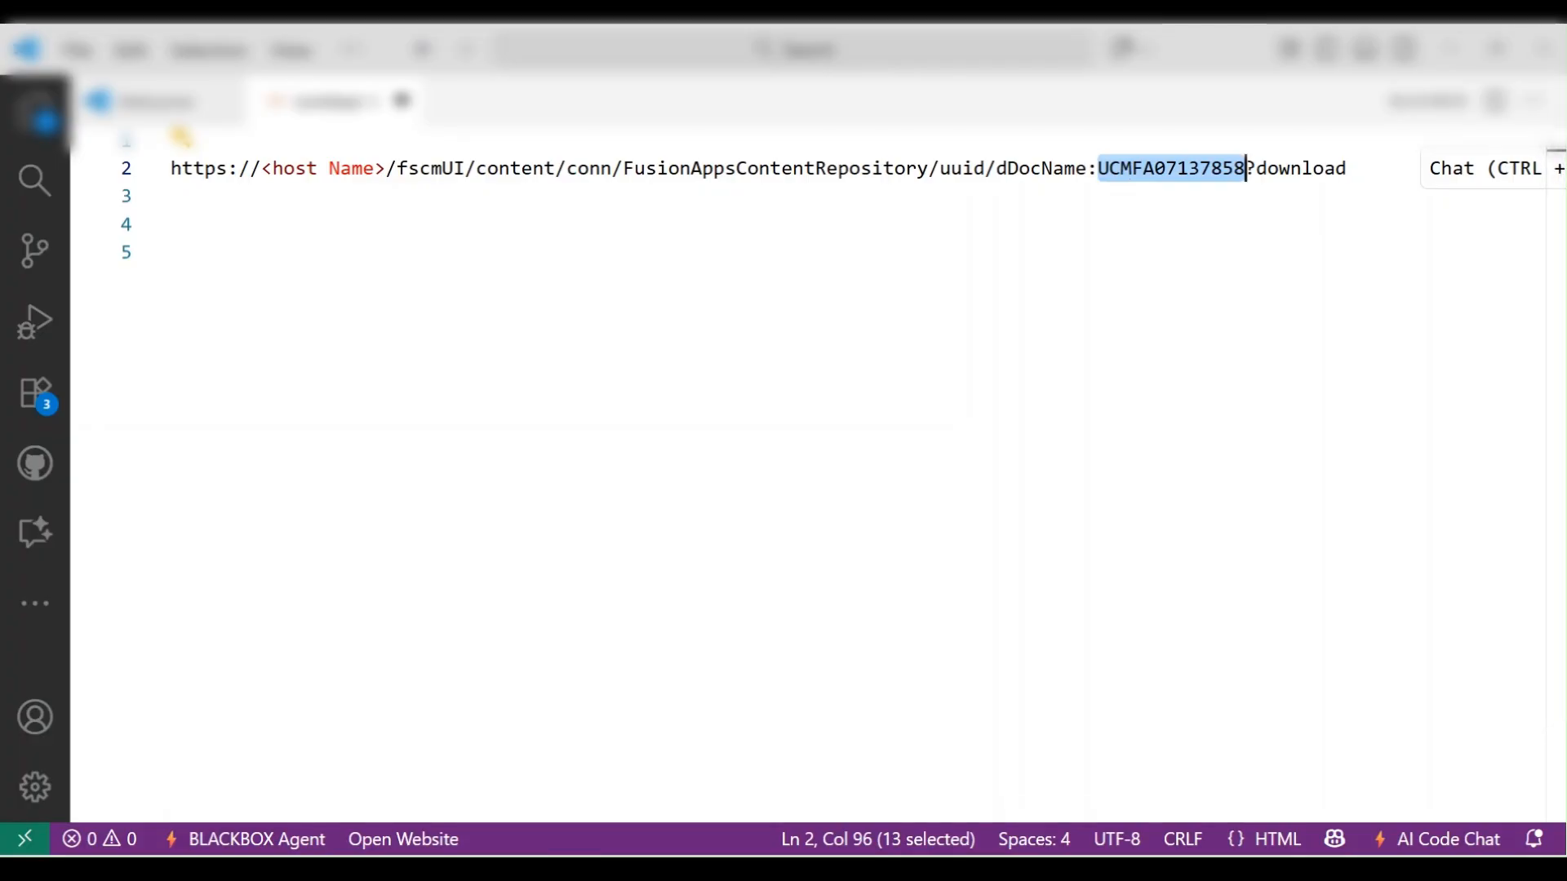
key(alt+Tab)
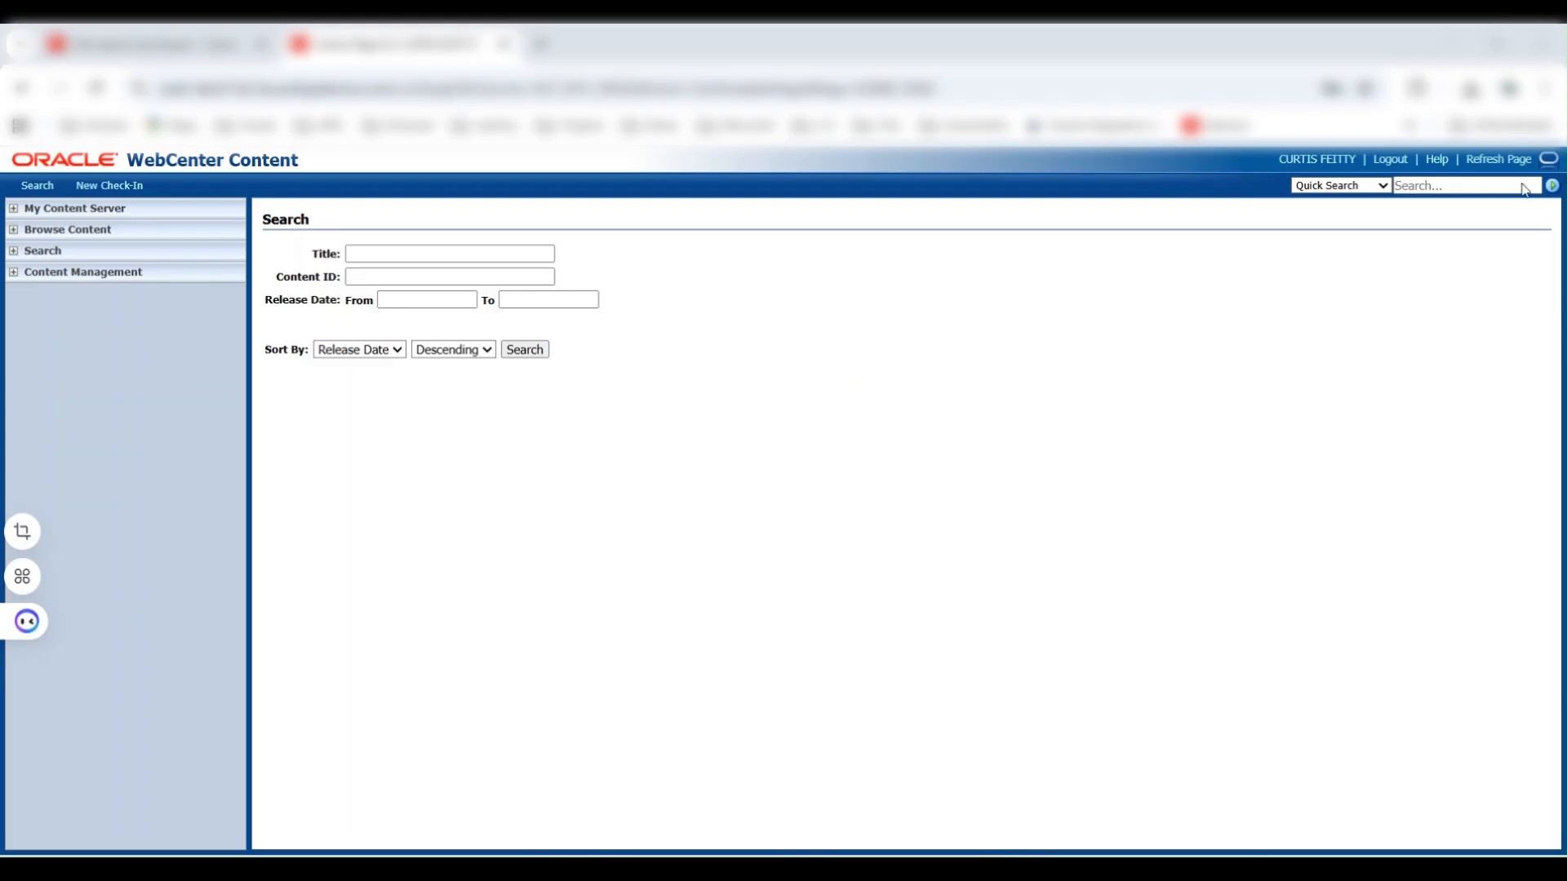
click(1444, 181)
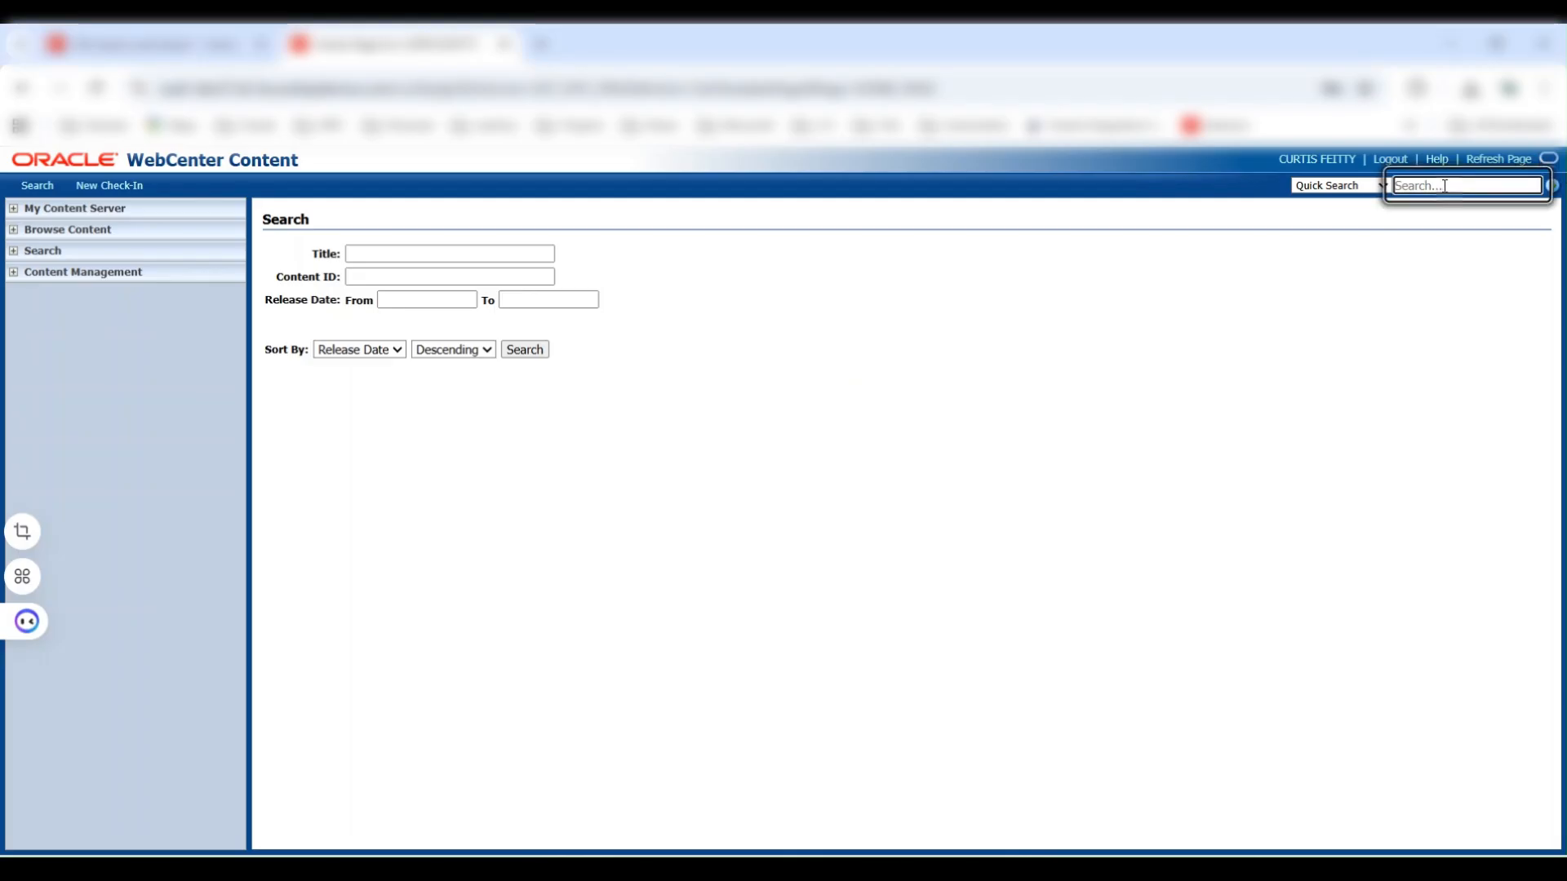
key(ctrl+v)
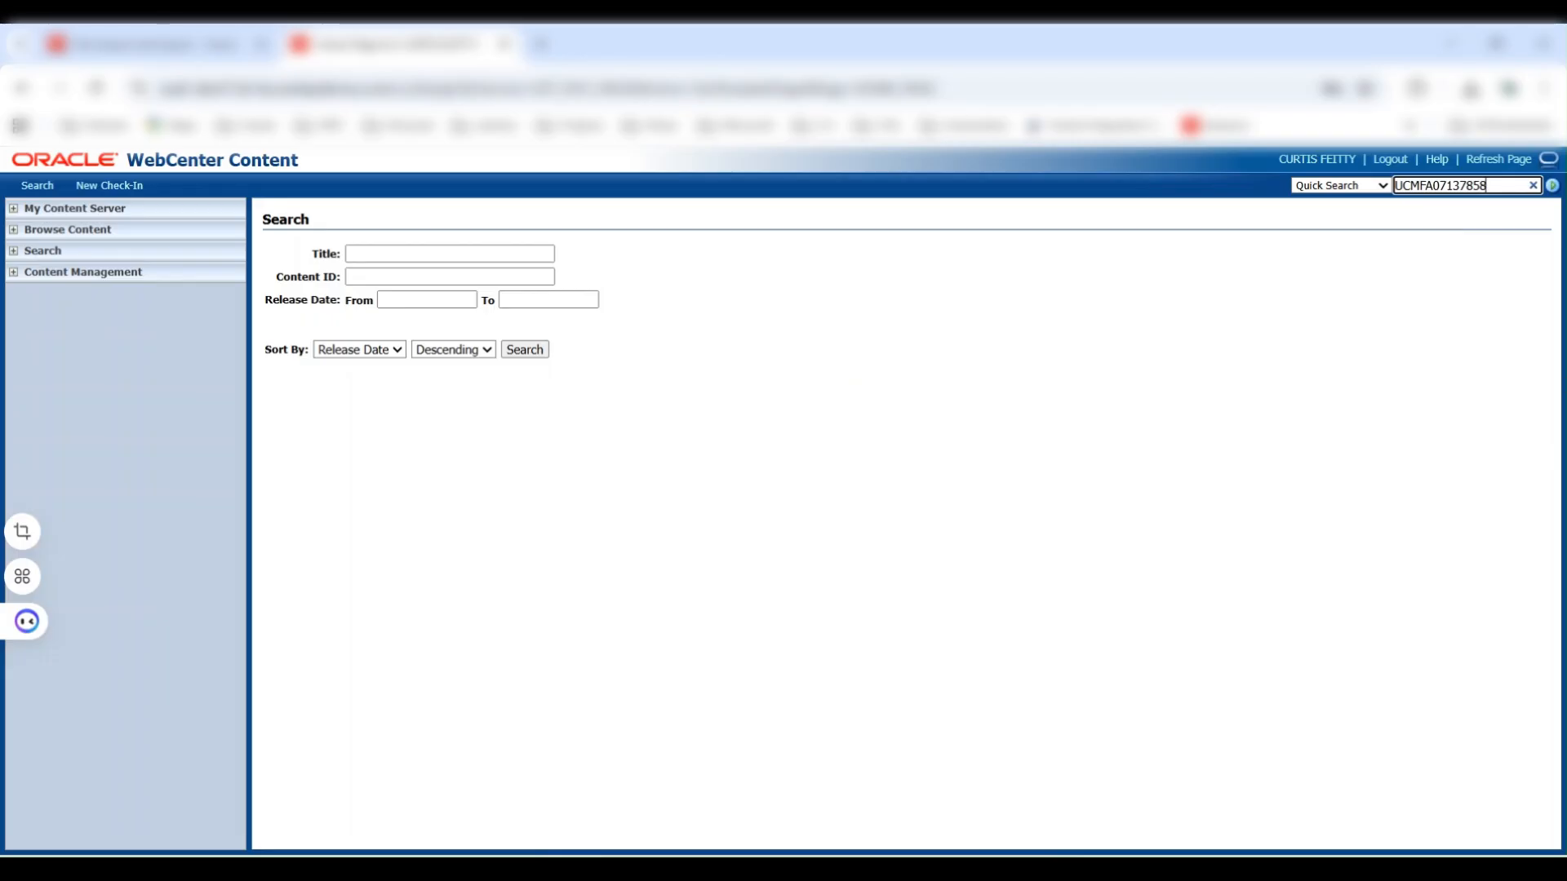
key(Return)
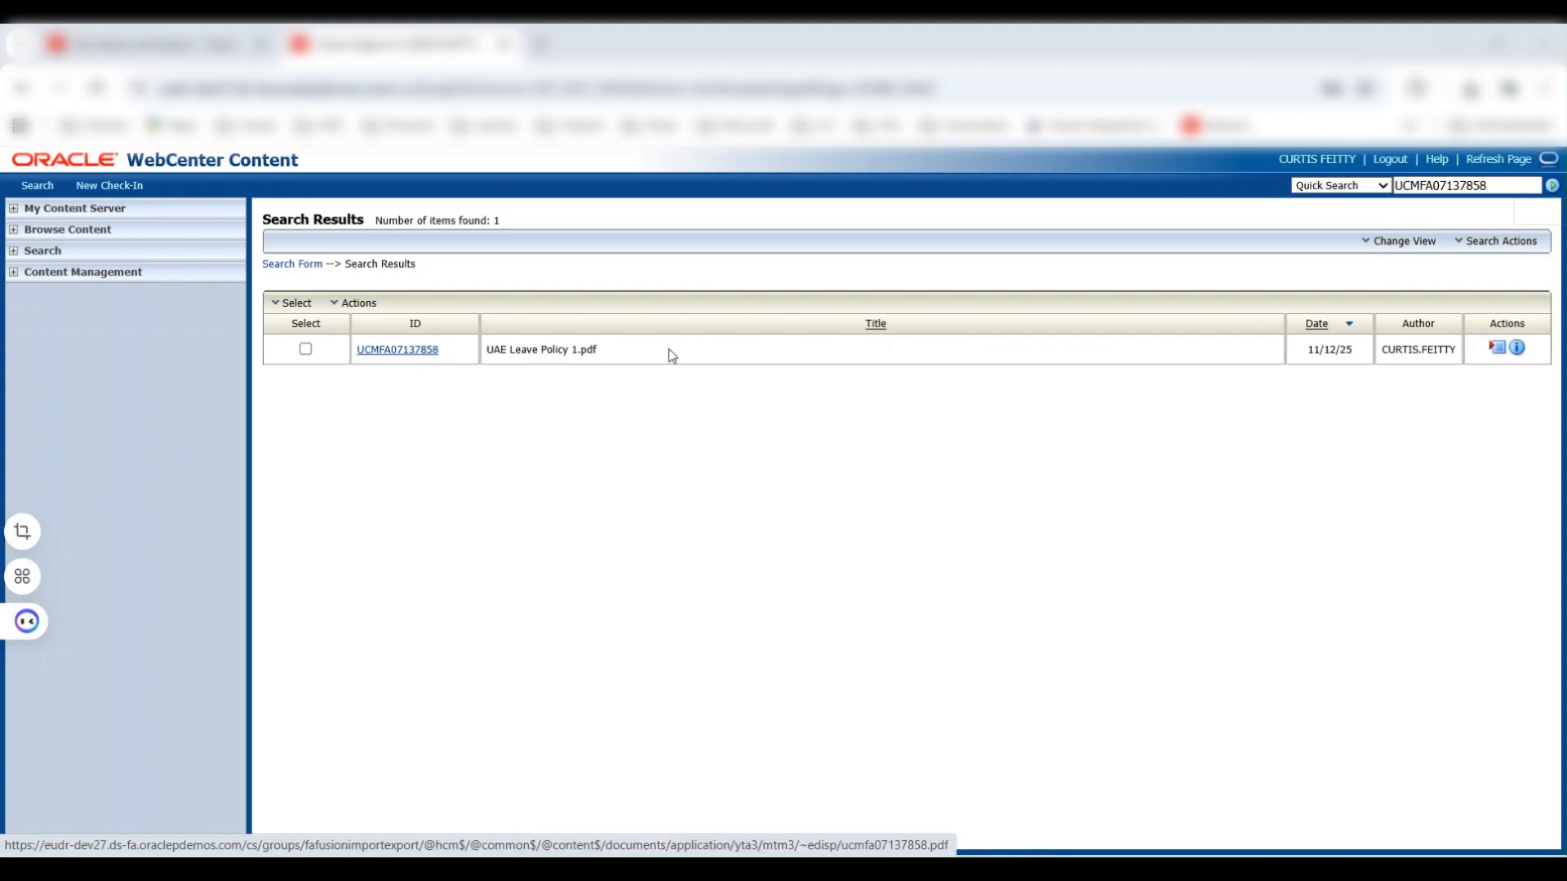
Open the content information for UAE Leave Policy 1.pdf and highlight its Type value.
click(1516, 348)
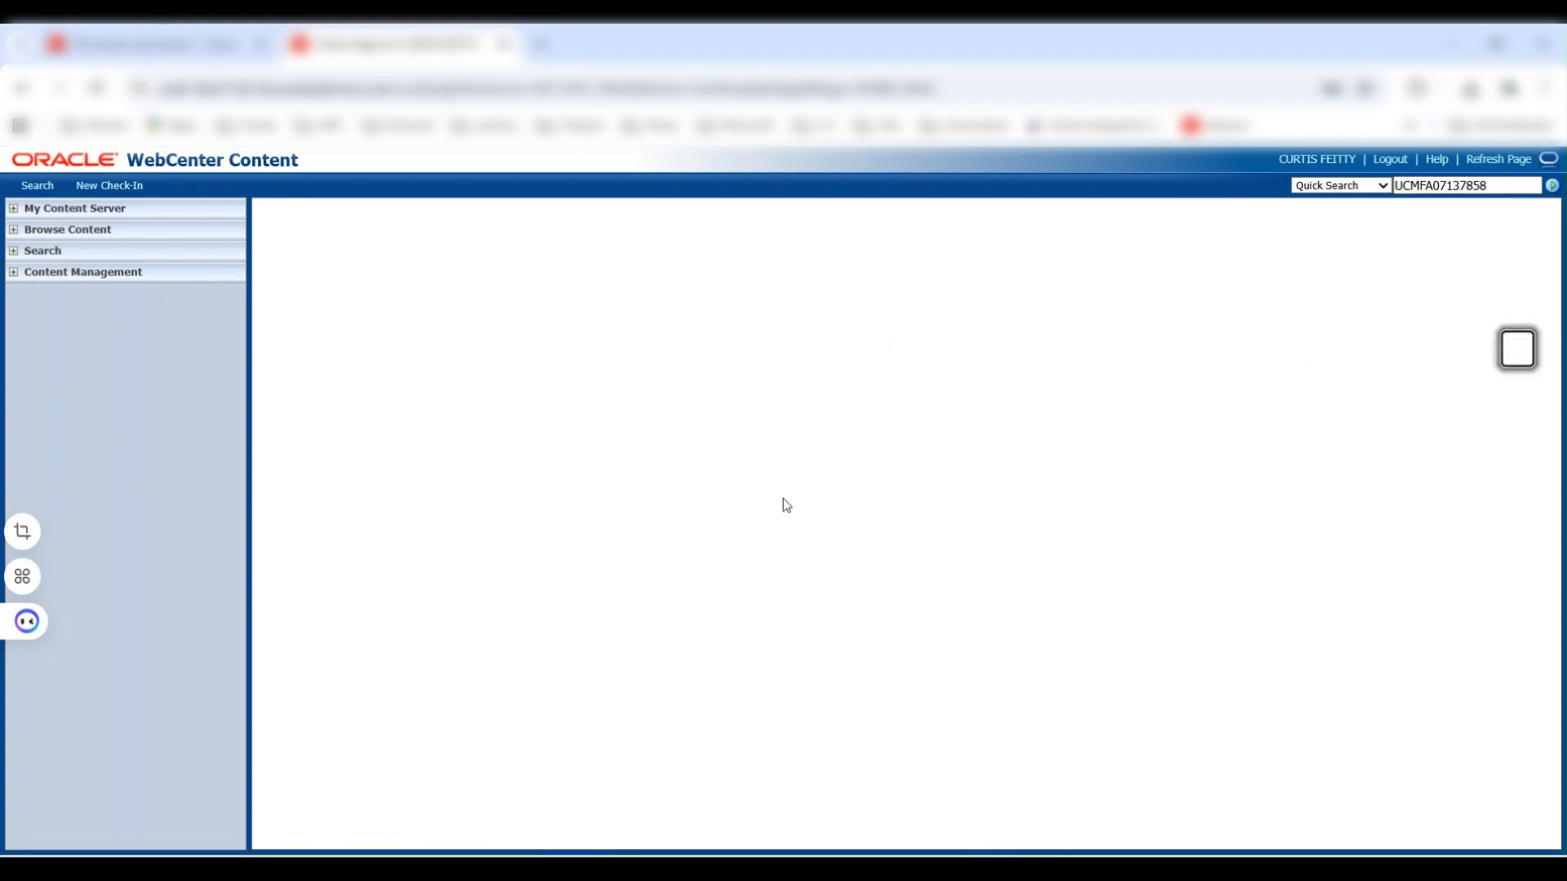
scroll(783, 495, down, 3)
scroll(785, 492, up, 3)
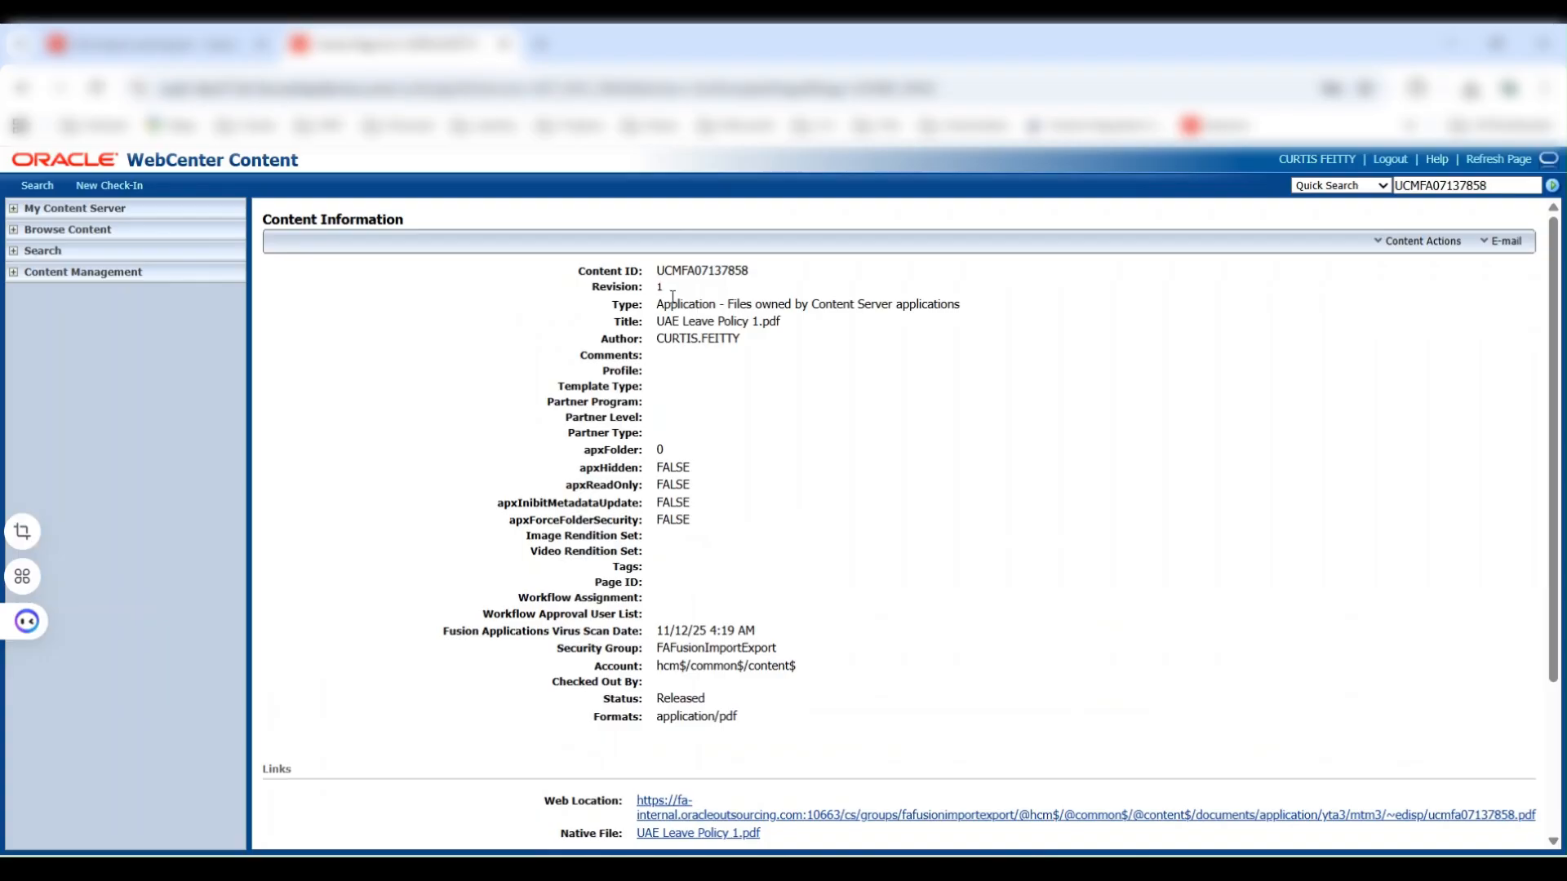
drag(659, 302, 967, 303)
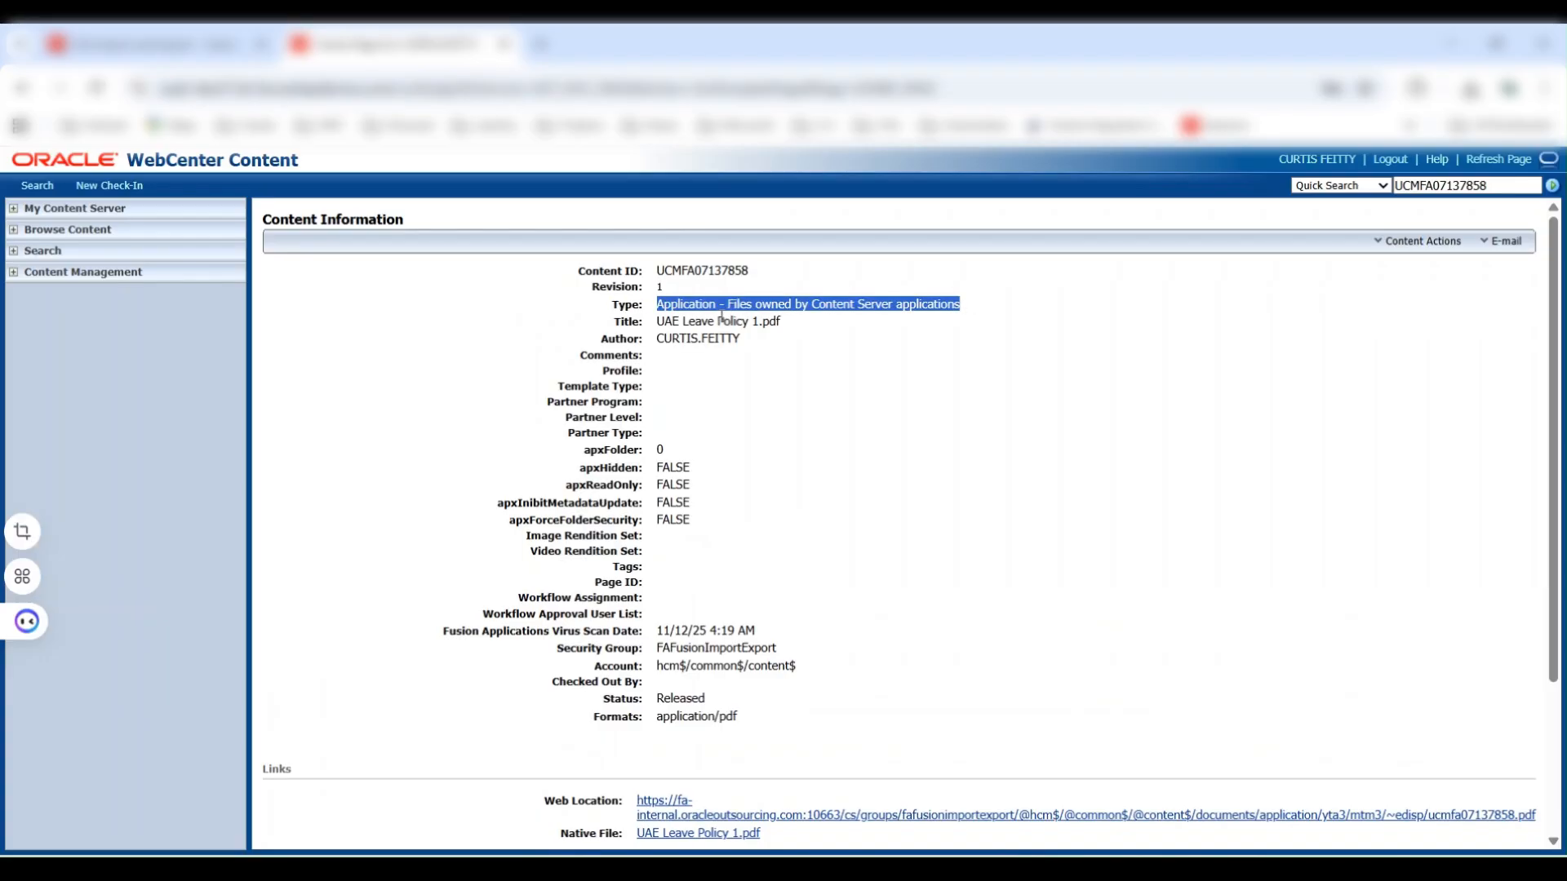
click(961, 310)
drag(958, 303, 659, 302)
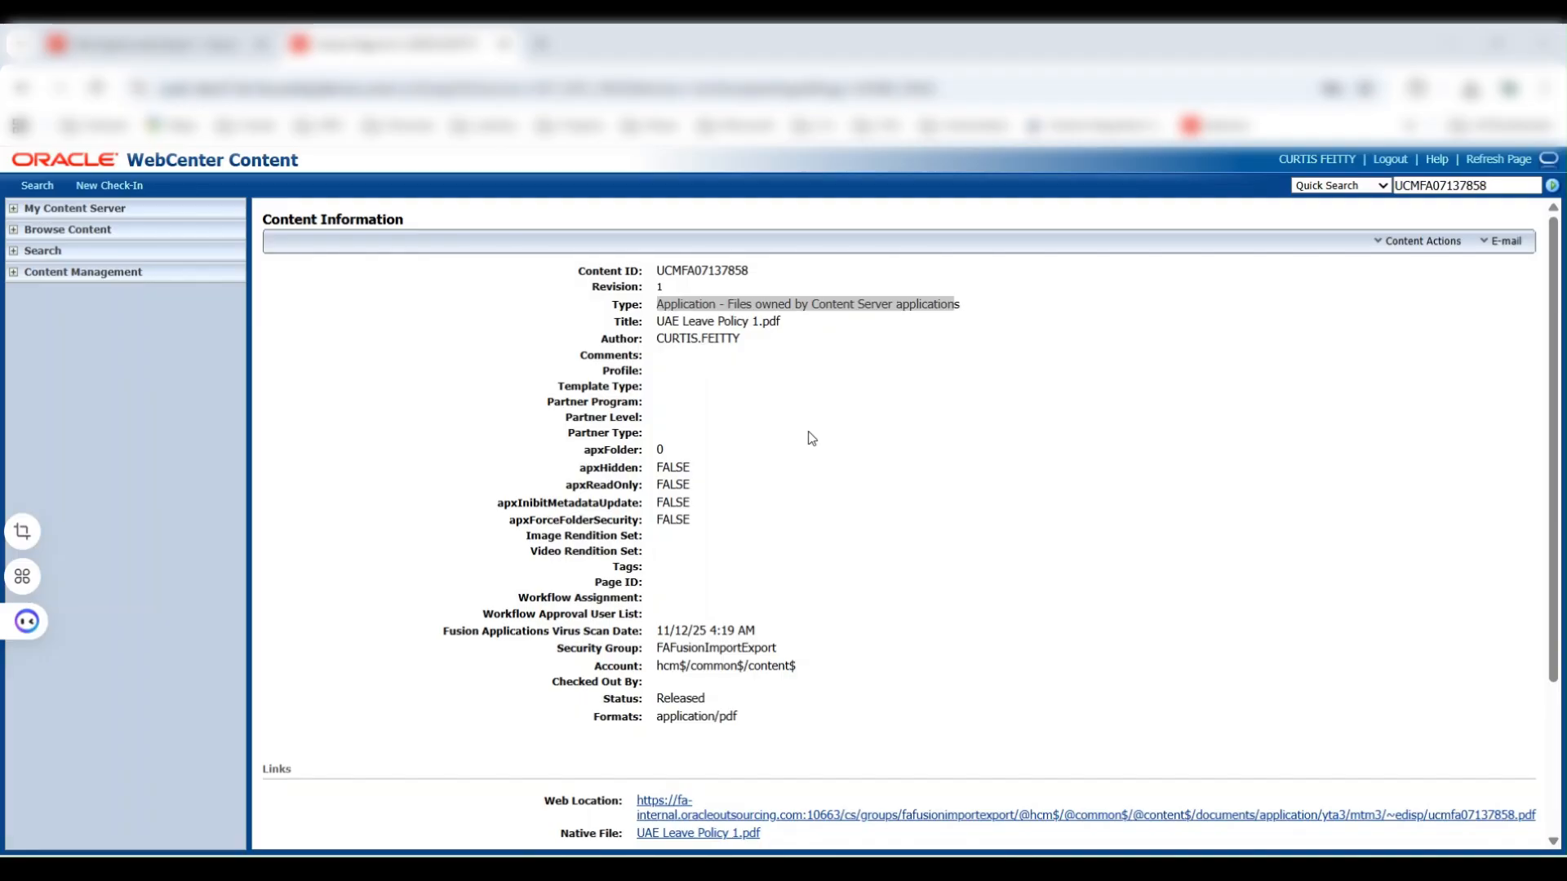
Highlight the document's Security Group and Account values, and review its links and revision details.
scroll(811, 441, down, 1)
drag(655, 546, 787, 550)
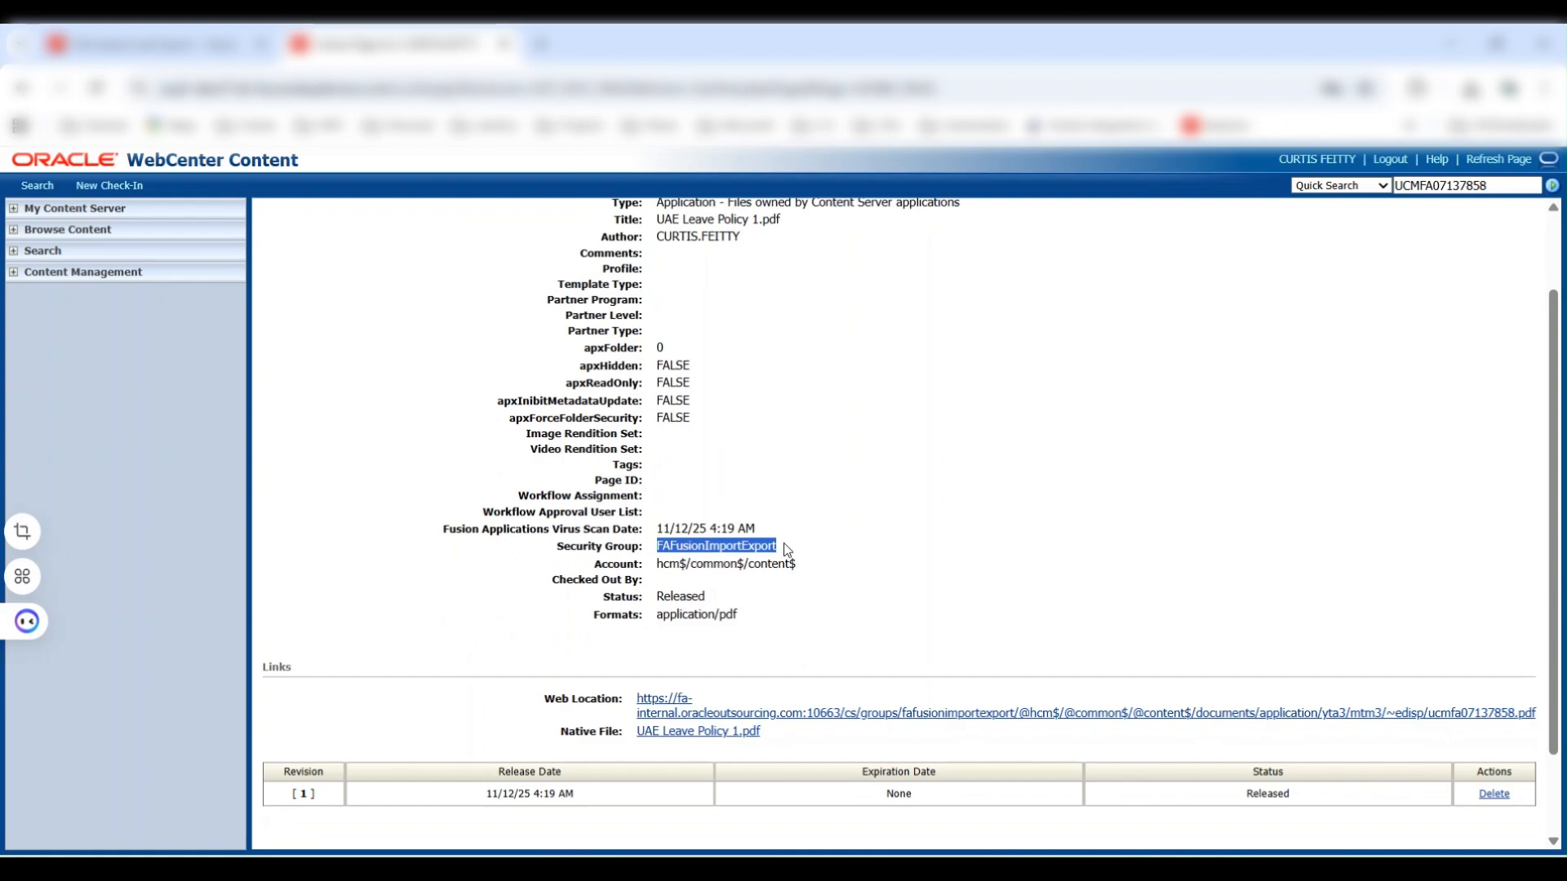
click(665, 554)
drag(657, 553, 784, 553)
drag(664, 569, 814, 578)
scroll(1018, 542, down, 2)
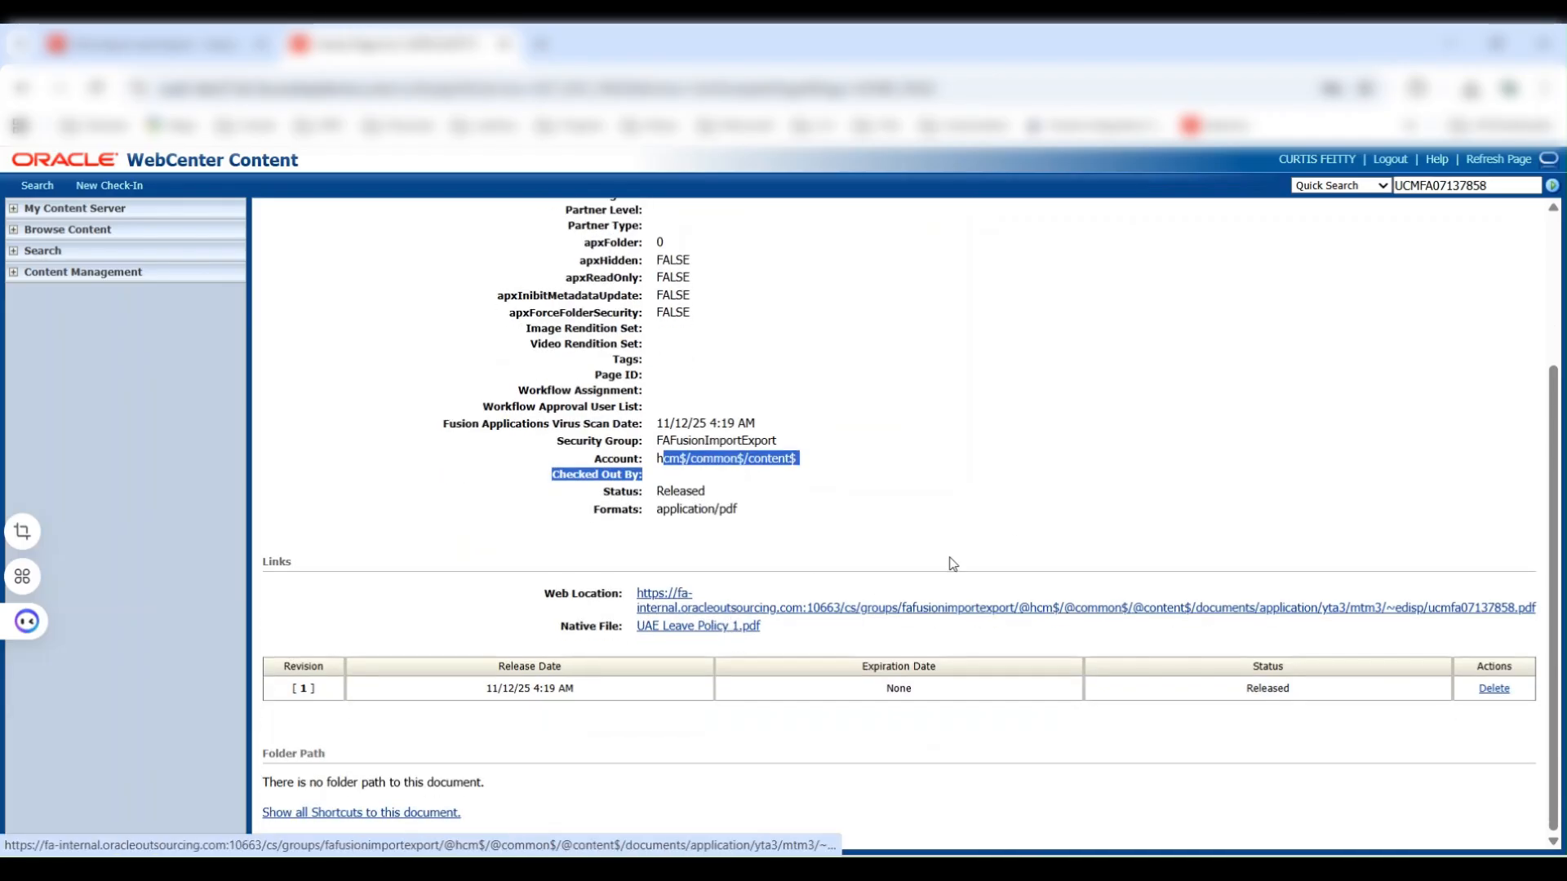
scroll(947, 560, up, 3)
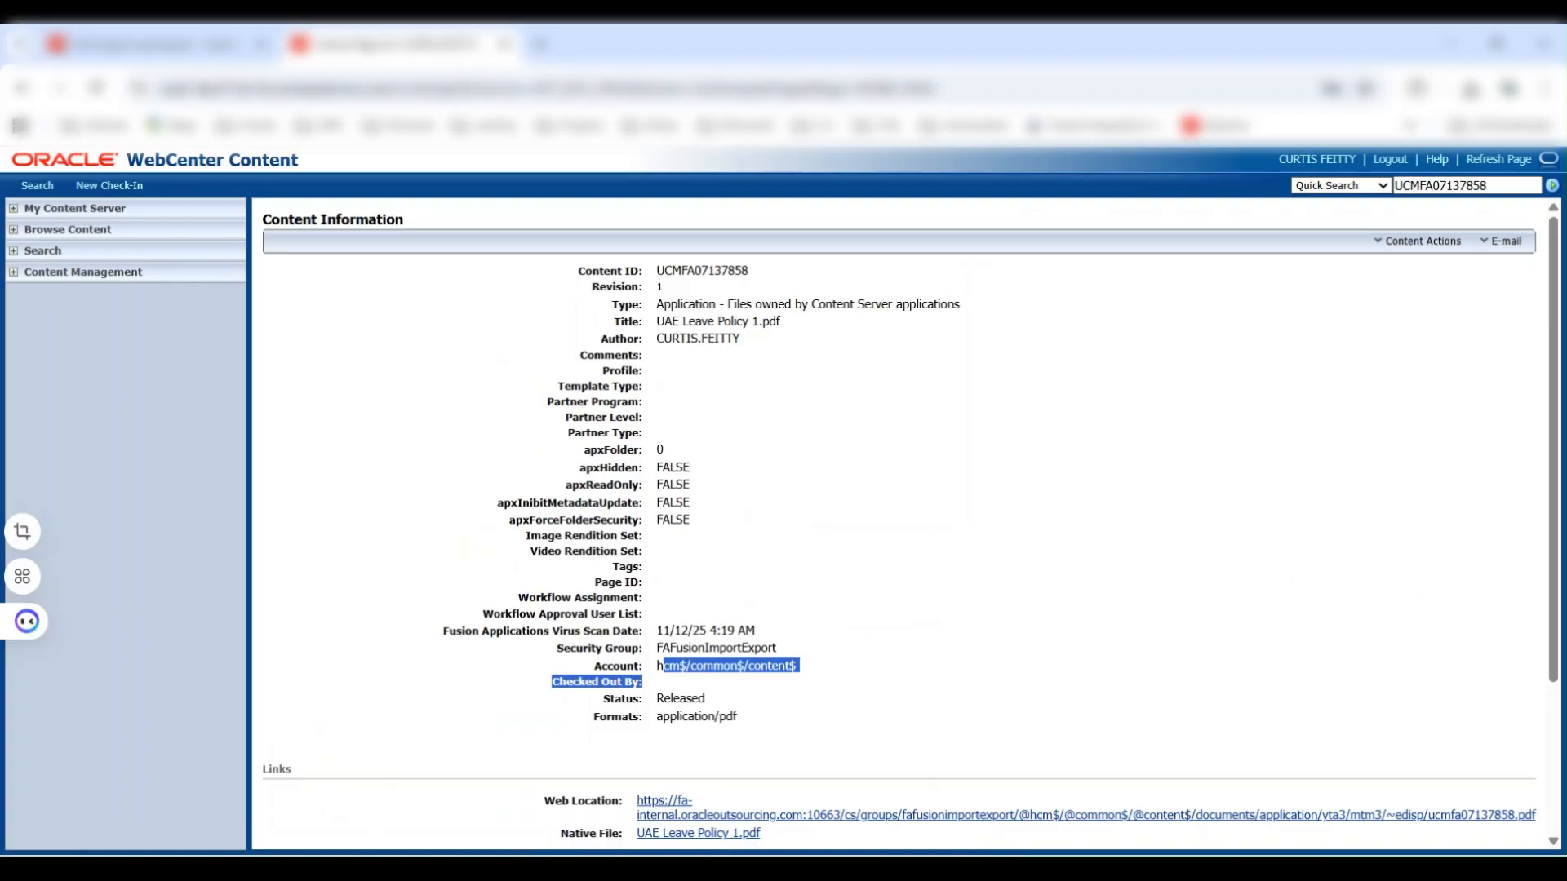
scroll(1077, 447, down, 3)
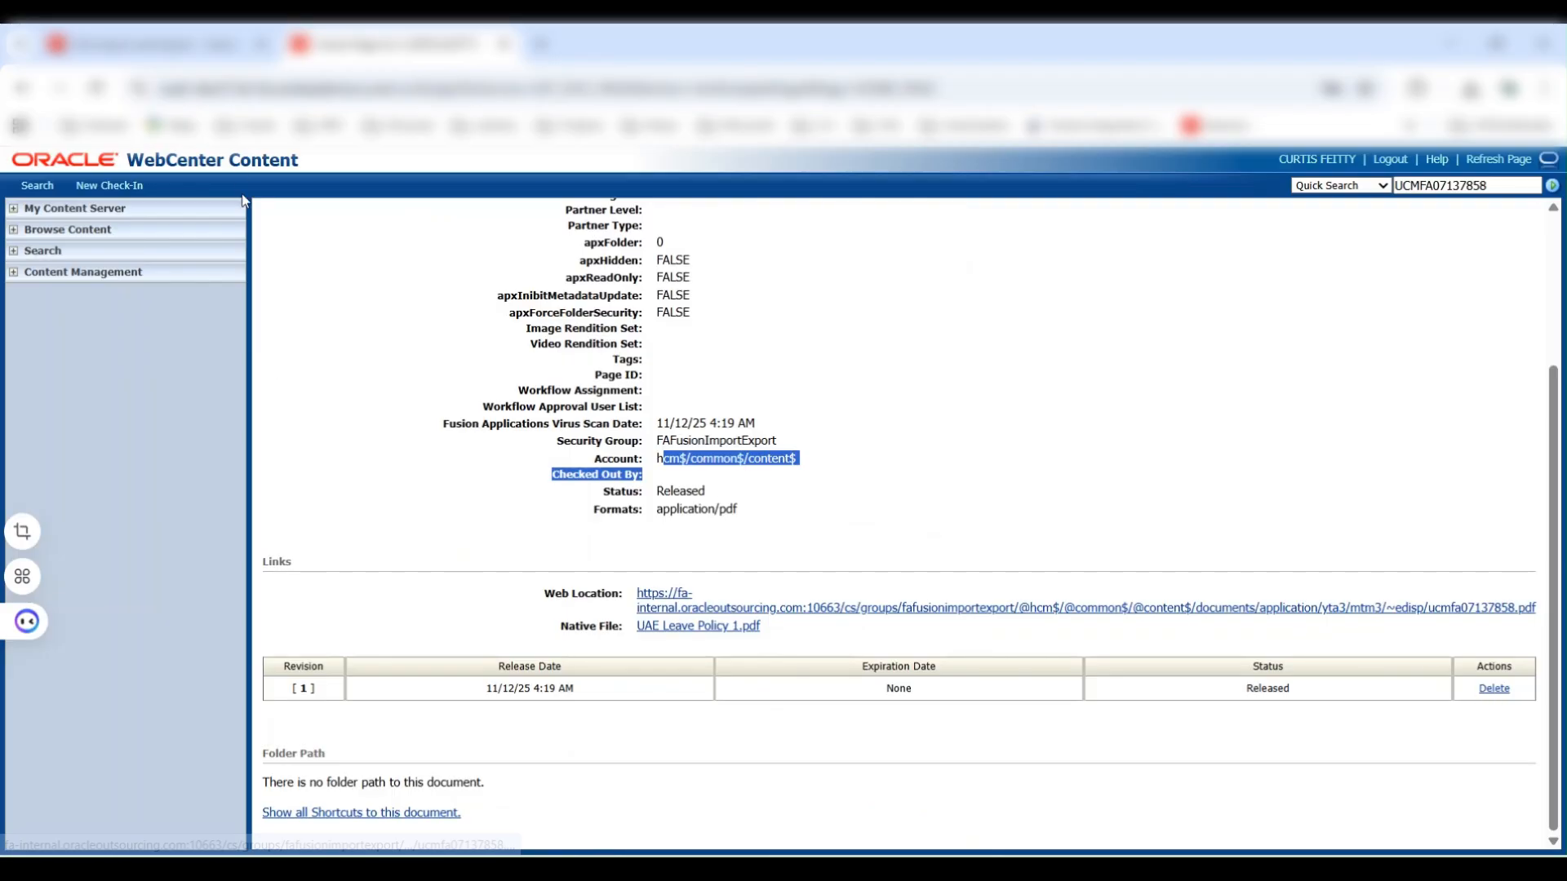
Return to the Fusion file import and export page, delete UAE Leave Policy 1.pdf from the search results, and close the developer tools.
click(204, 45)
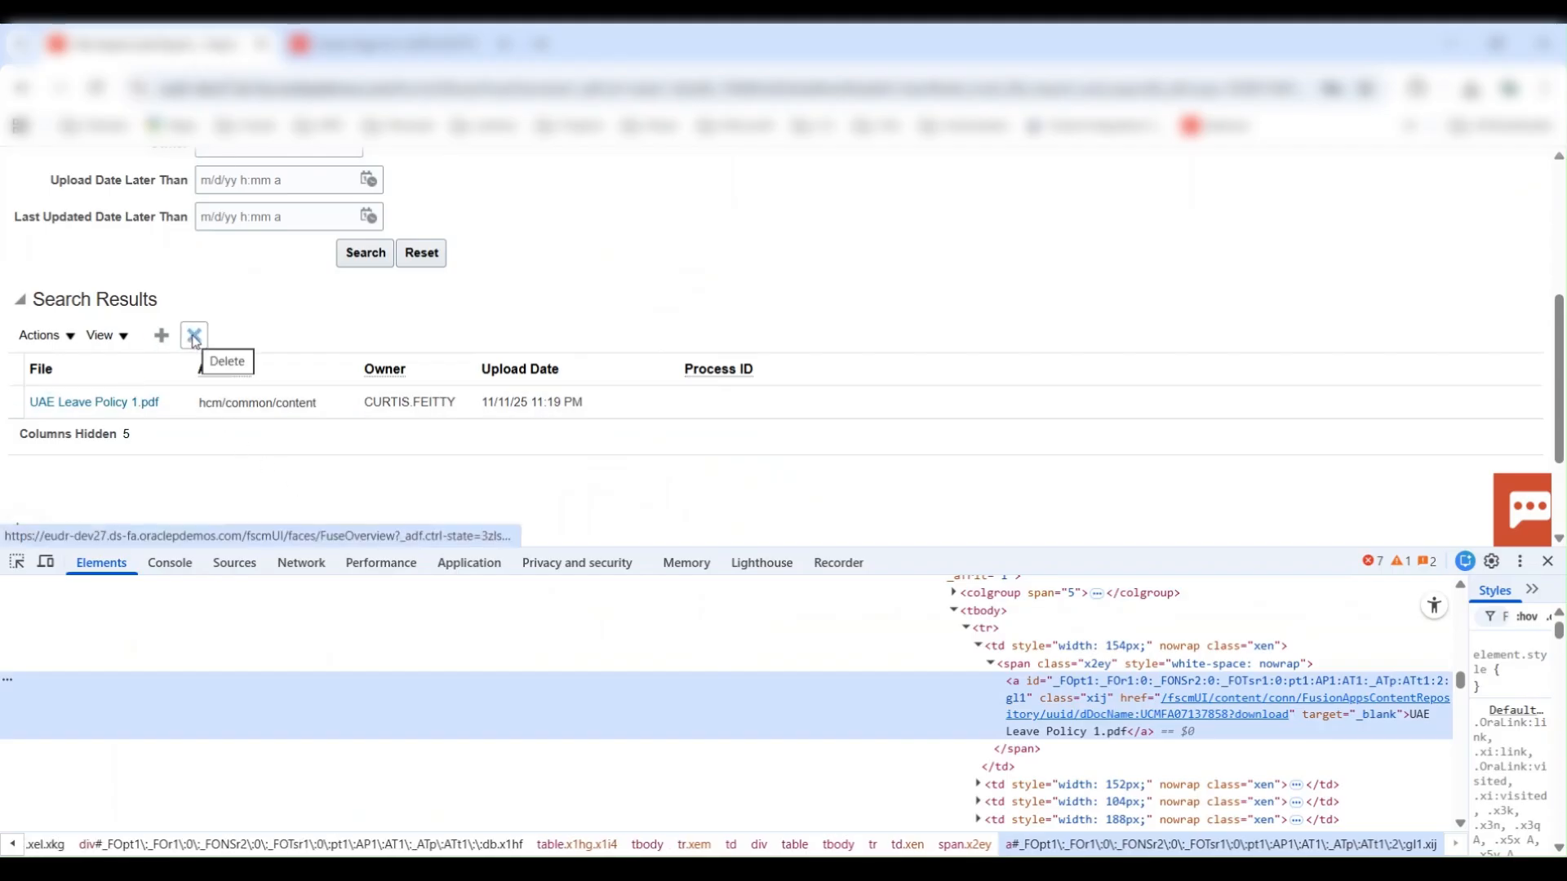
click(622, 402)
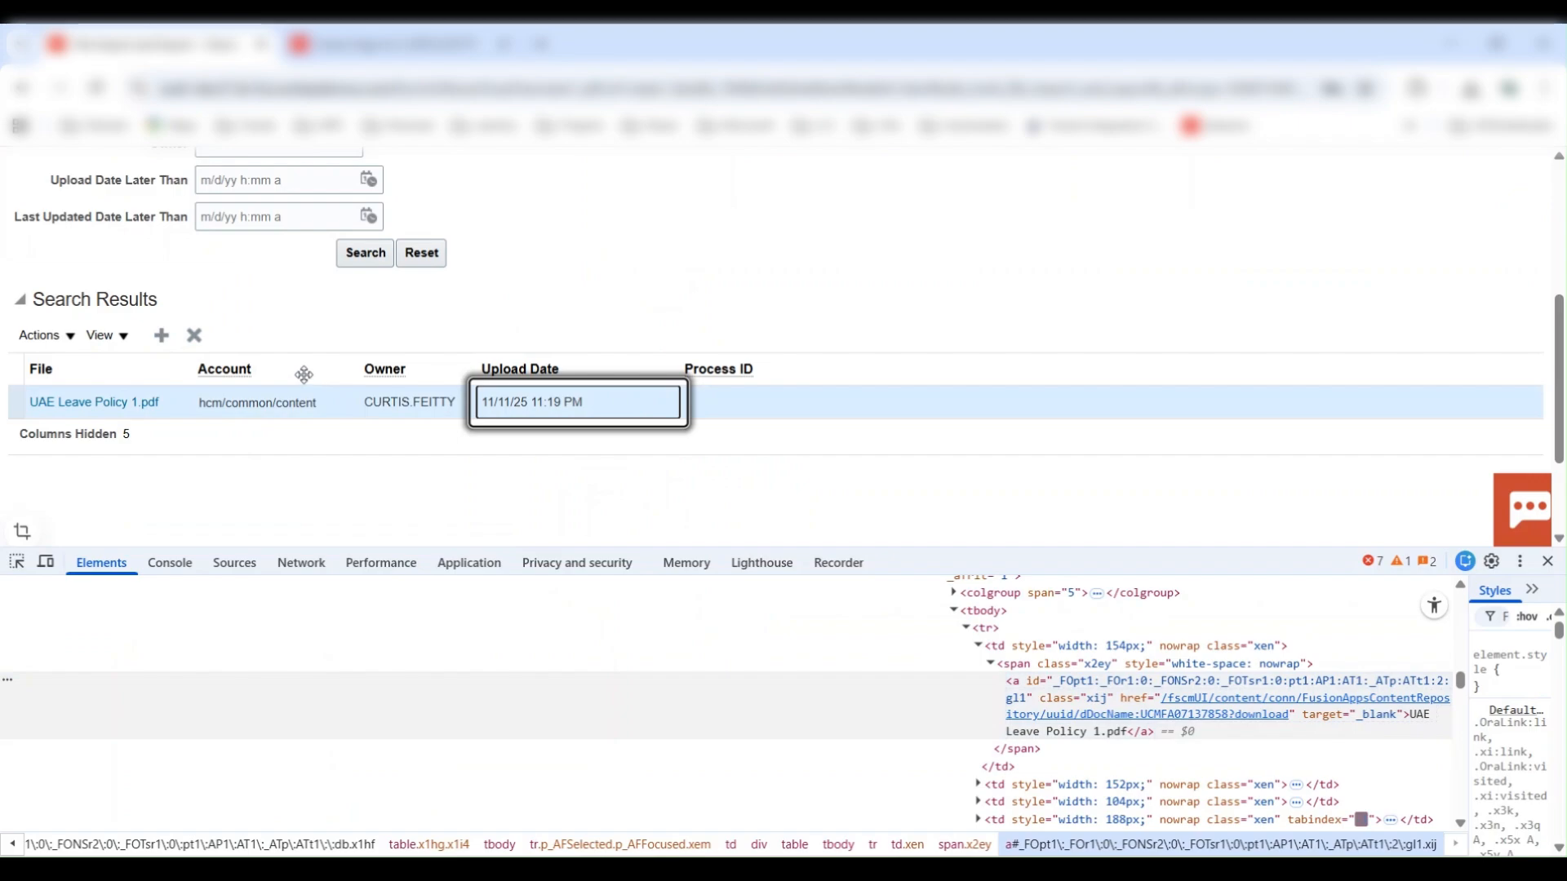
click(193, 334)
click(1013, 374)
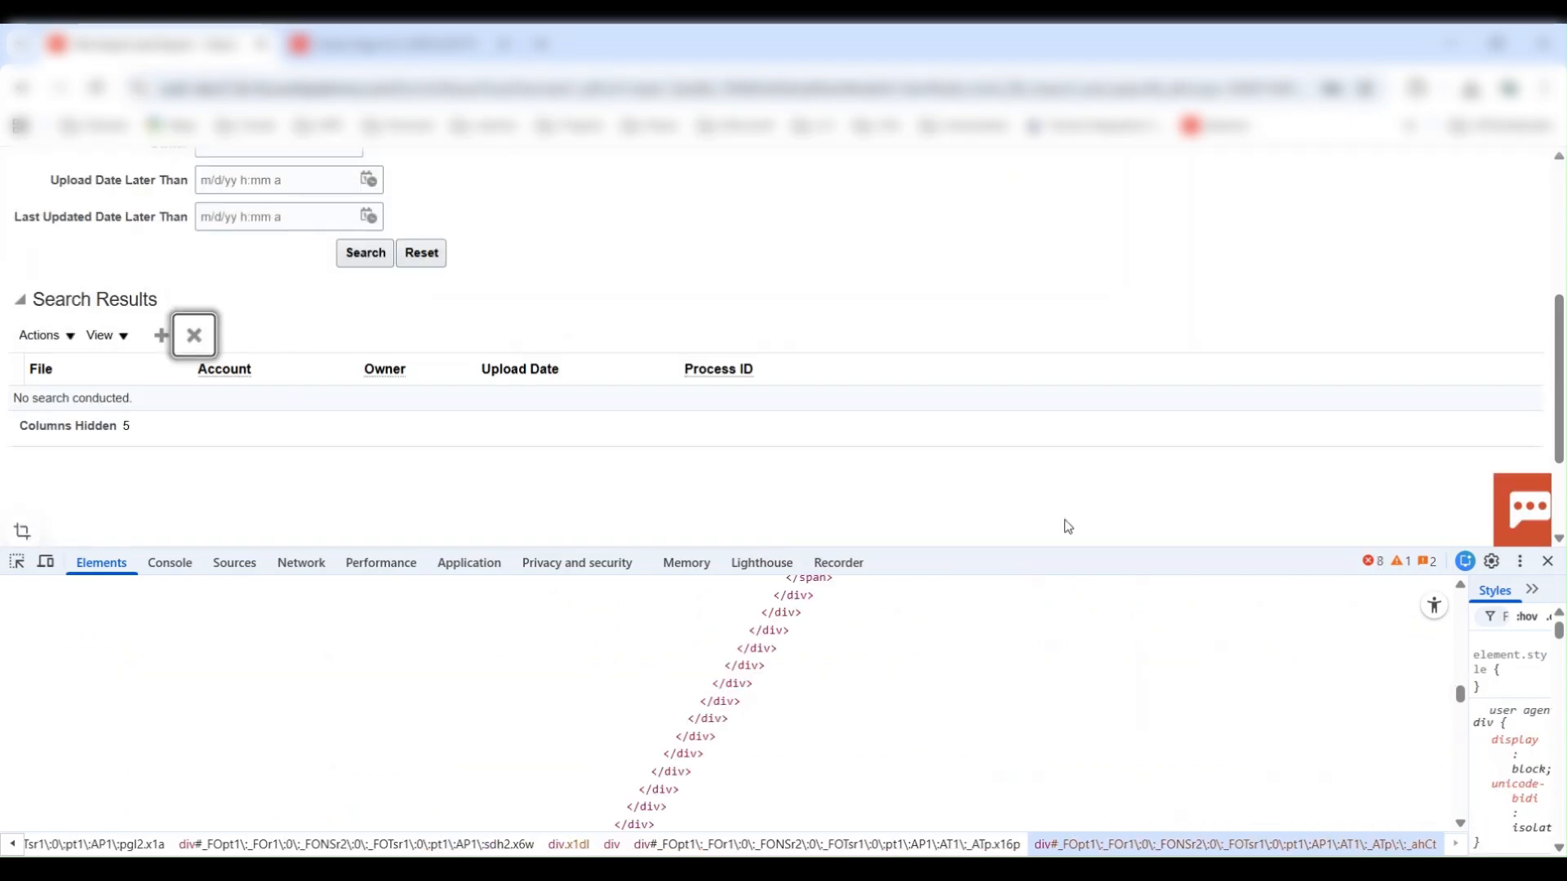
click(1548, 561)
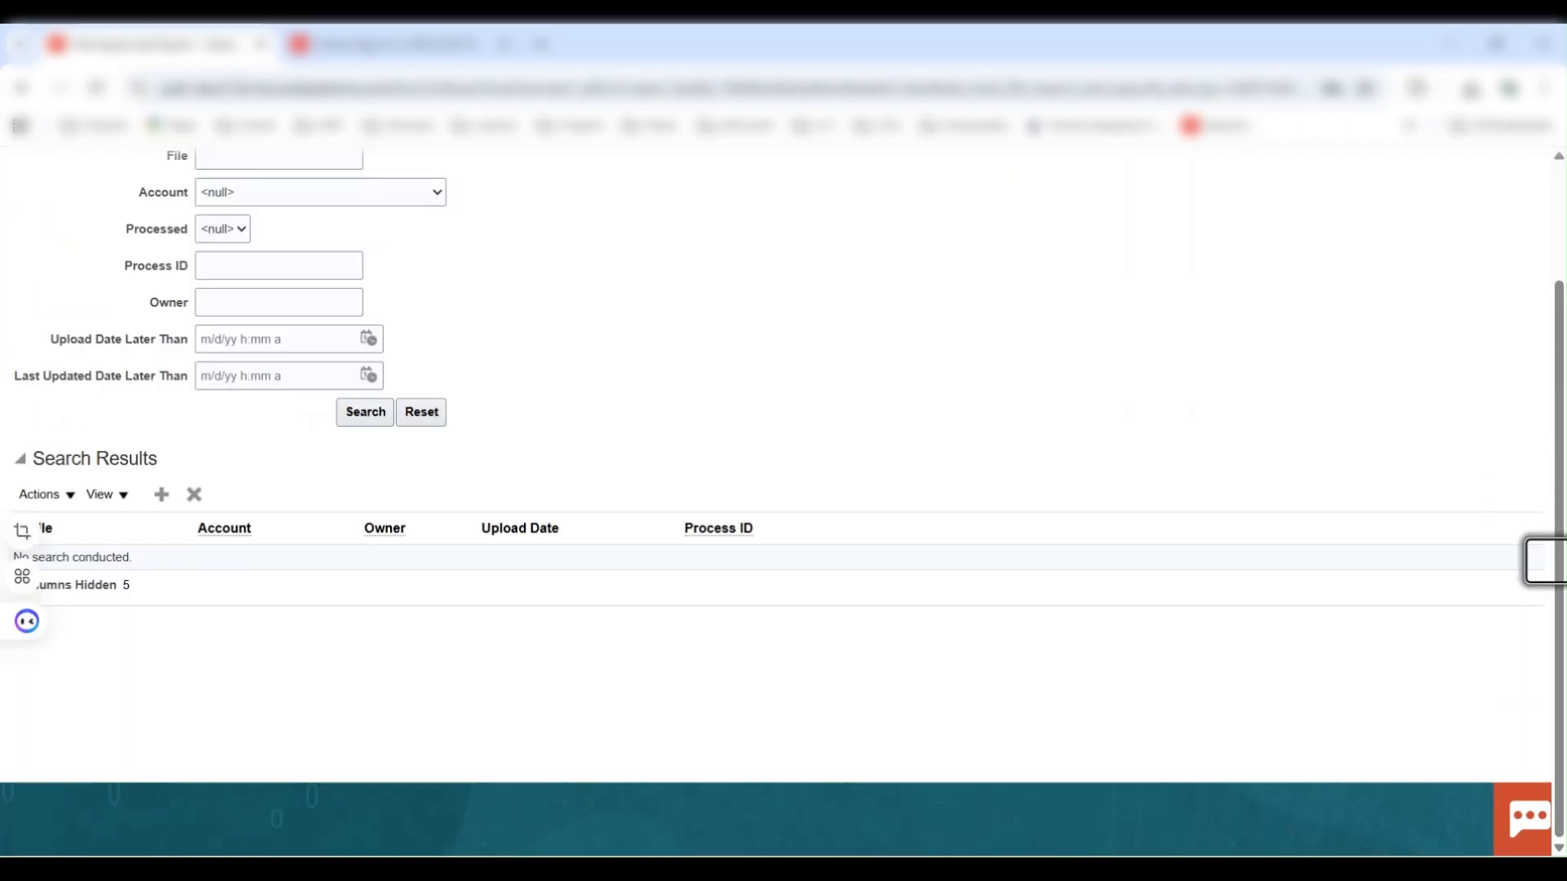